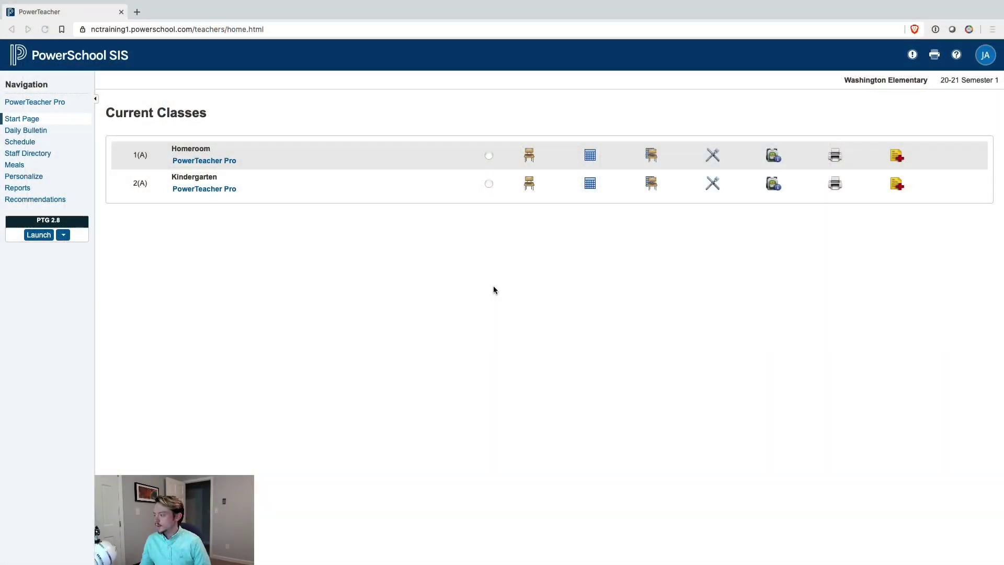
# - Open today's Homeroom attendance and mark the ninth student 1R (Present Off-Site)
pyautogui.click(539, 159)
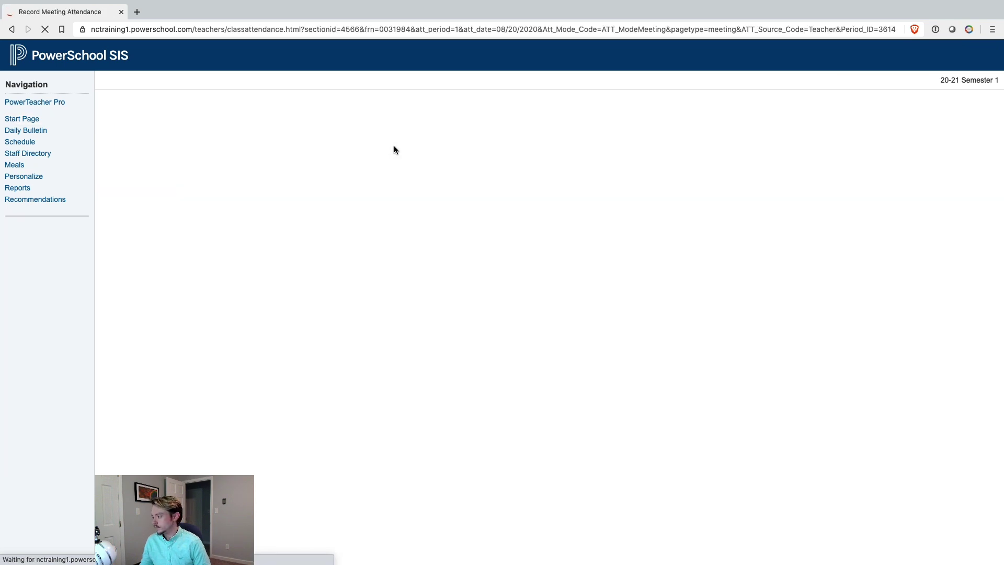
pyautogui.scroll(-3, 588, 295)
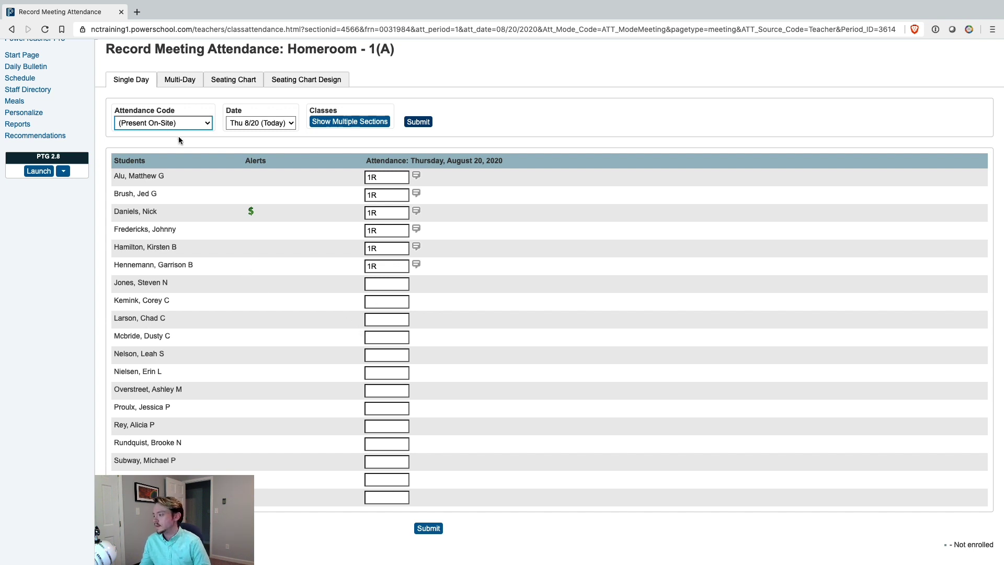
pyautogui.click(390, 286)
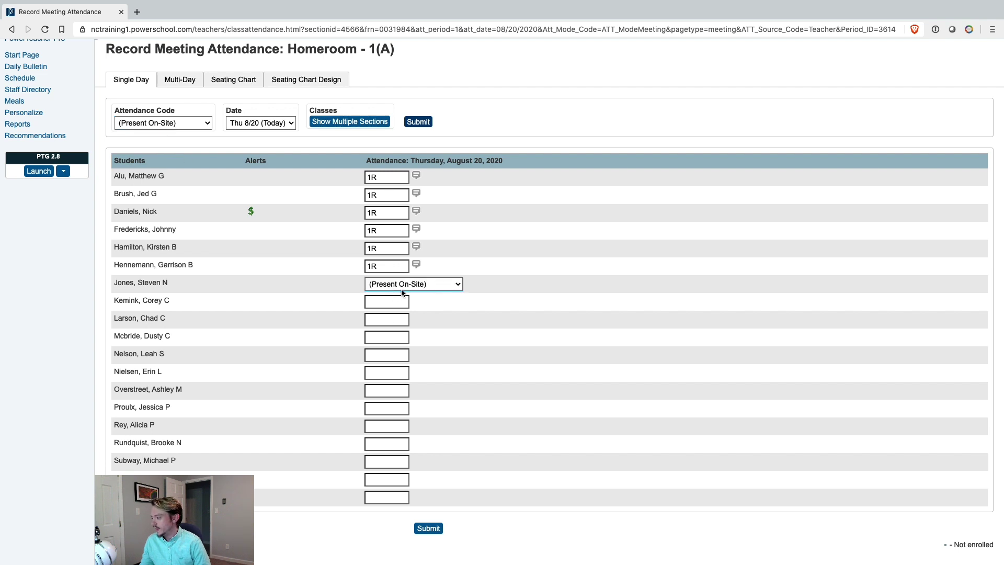
pyautogui.click(402, 289)
pyautogui.click(403, 289)
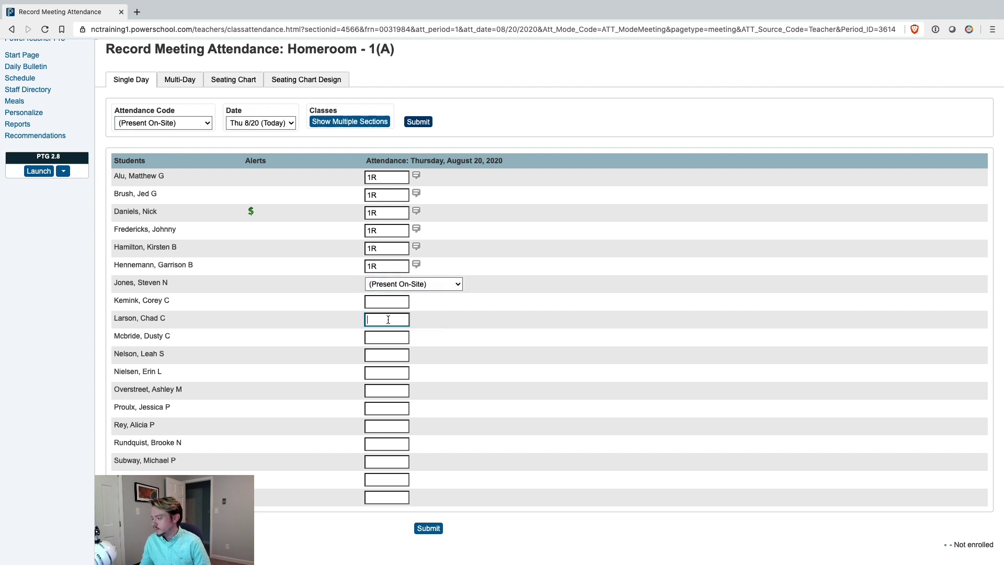
pyautogui.click(390, 319)
pyautogui.click(390, 321)
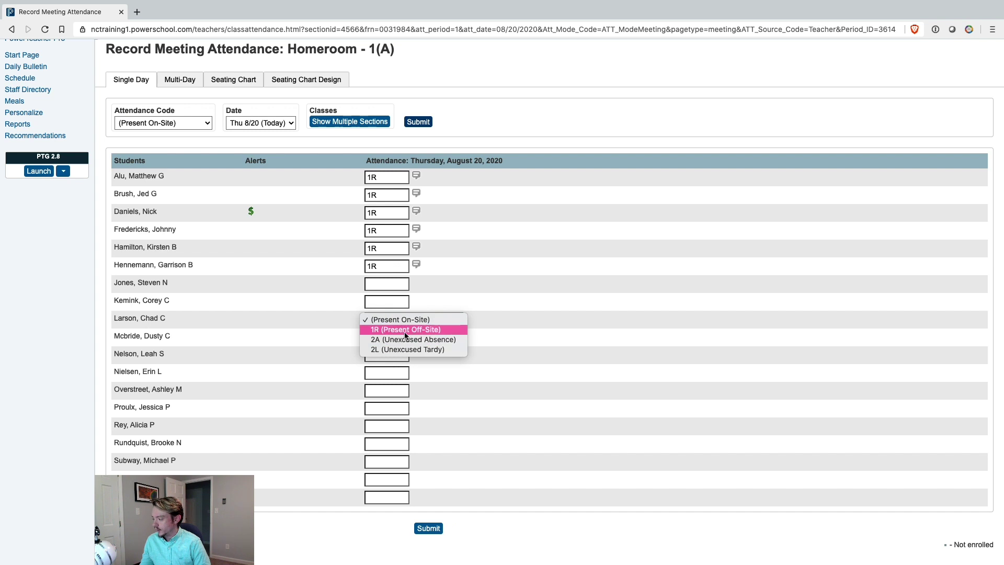
pyautogui.click(403, 329)
# - Mark the twelfth student 2A (Unexcused Absence) and submit the Homeroom attendance
pyautogui.click(397, 372)
pyautogui.click(397, 372)
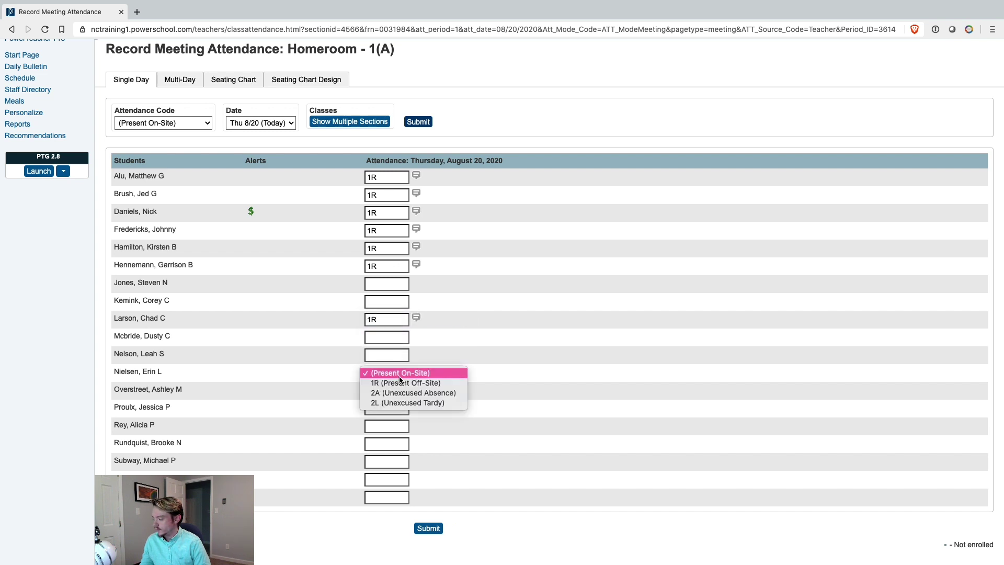
pyautogui.click(401, 392)
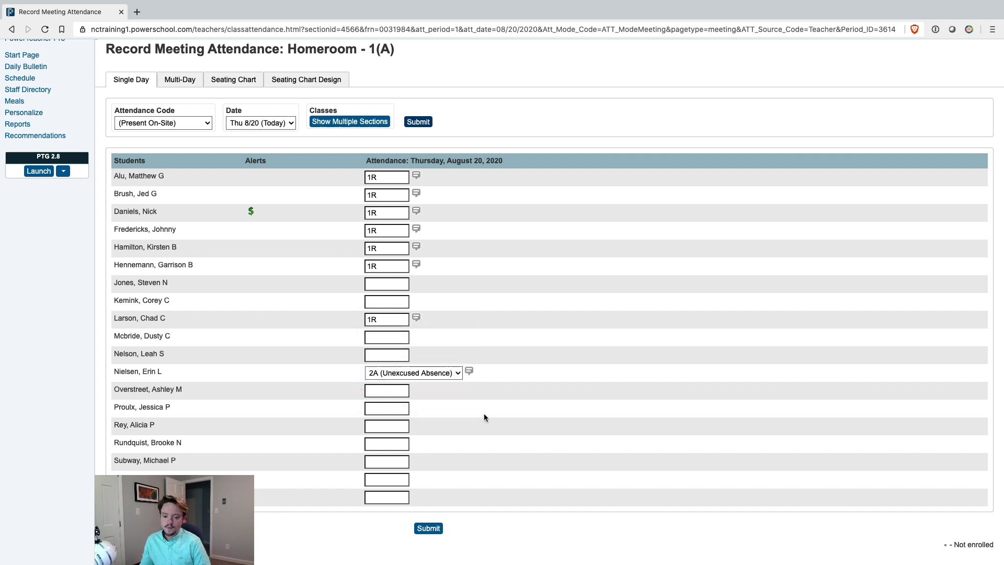
pyautogui.click(428, 529)
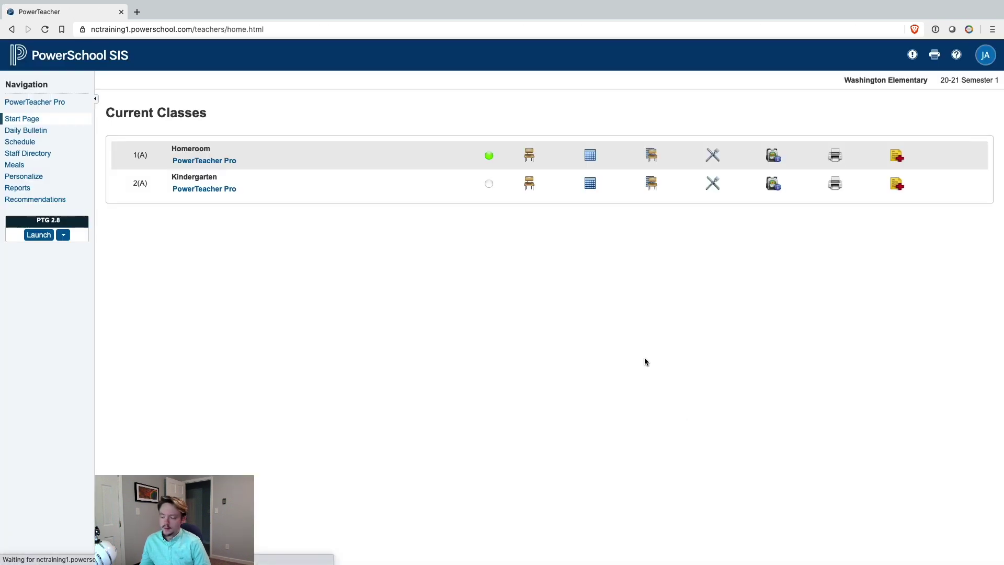
# - Change the sixth Homeroom student's code from 1R to 2A (Unexcused Absence) and resubmit
pyautogui.click(530, 155)
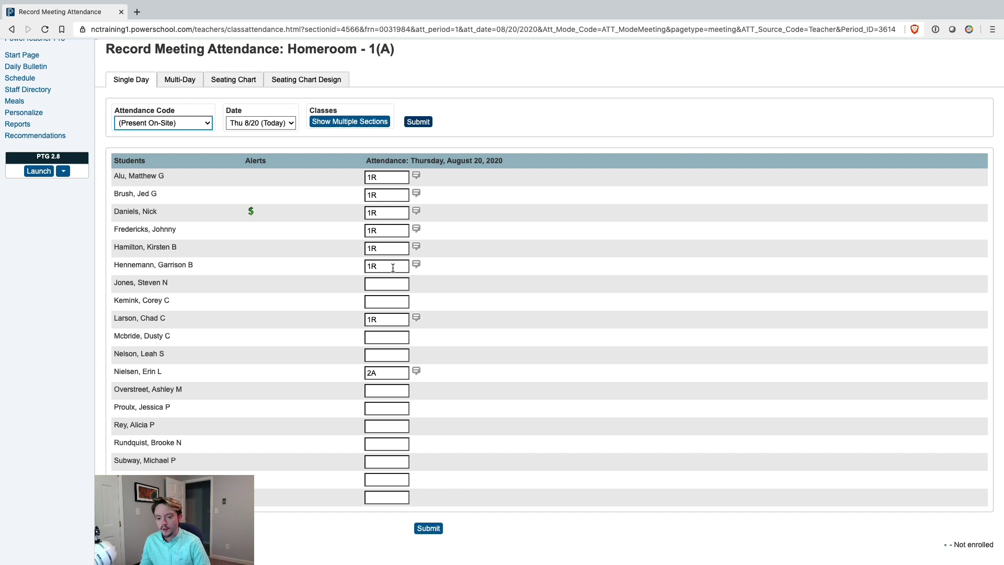
pyautogui.click(393, 268)
pyautogui.click(403, 273)
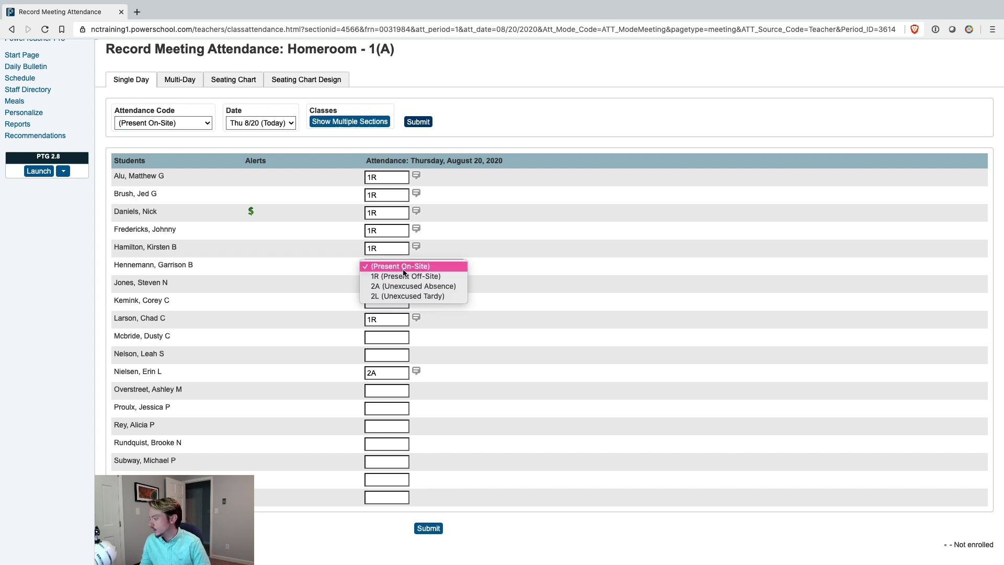
pyautogui.click(398, 287)
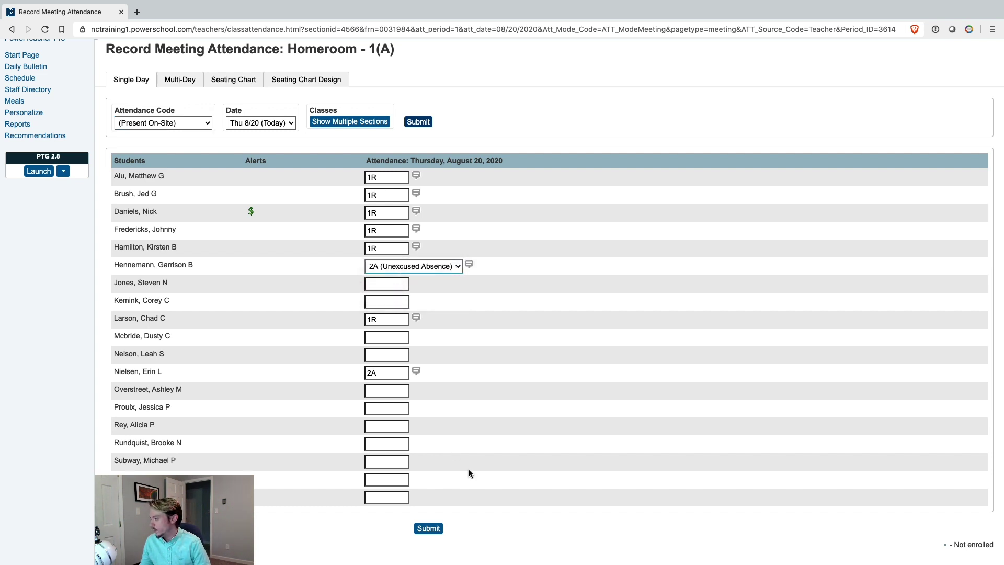
pyautogui.click(429, 528)
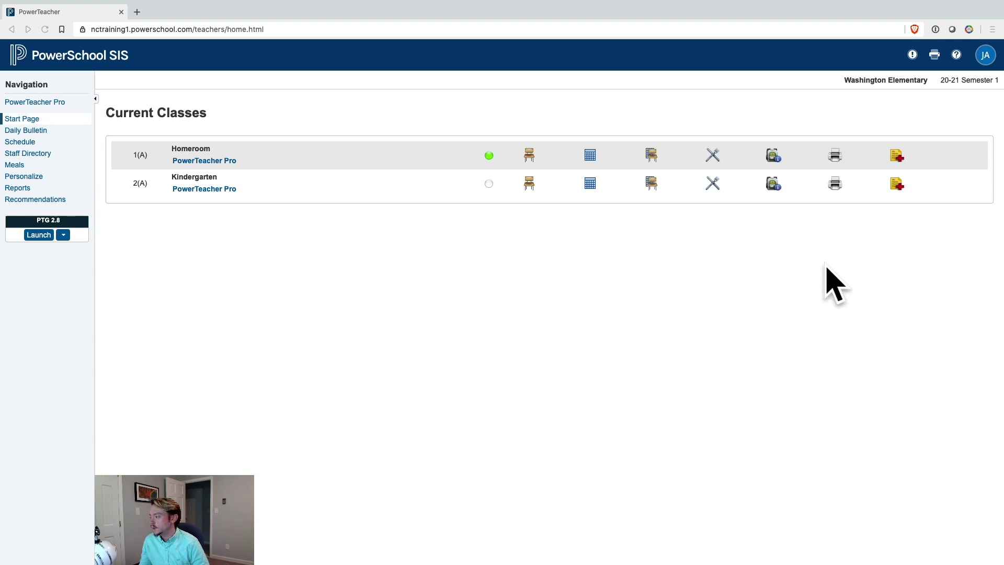
pyautogui.click(741, 269)
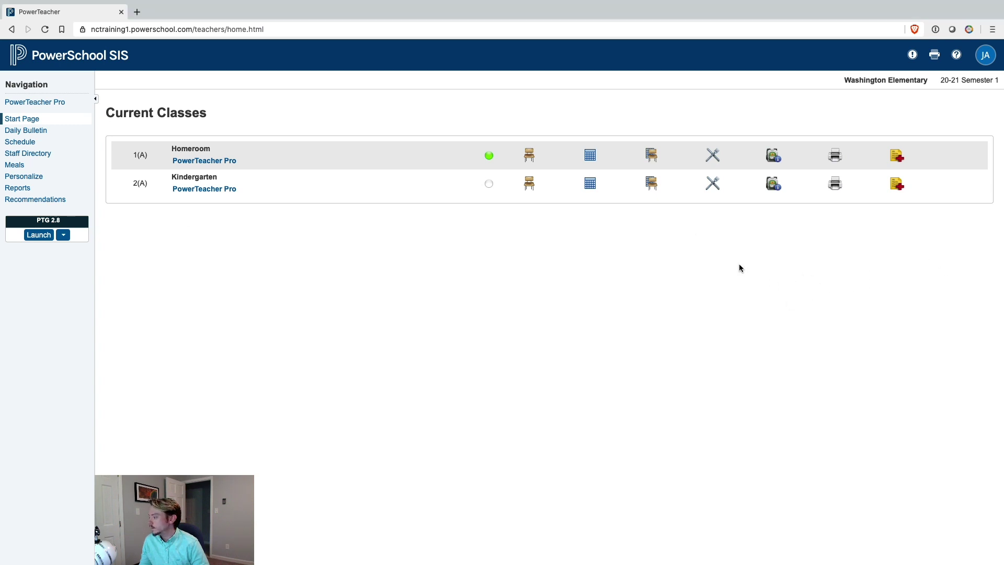
# - In multi-day Homeroom attendance, apply 1R (Present Off-Site) to all students for Monday and Tuesday of 8/24–8/28
pyautogui.click(597, 160)
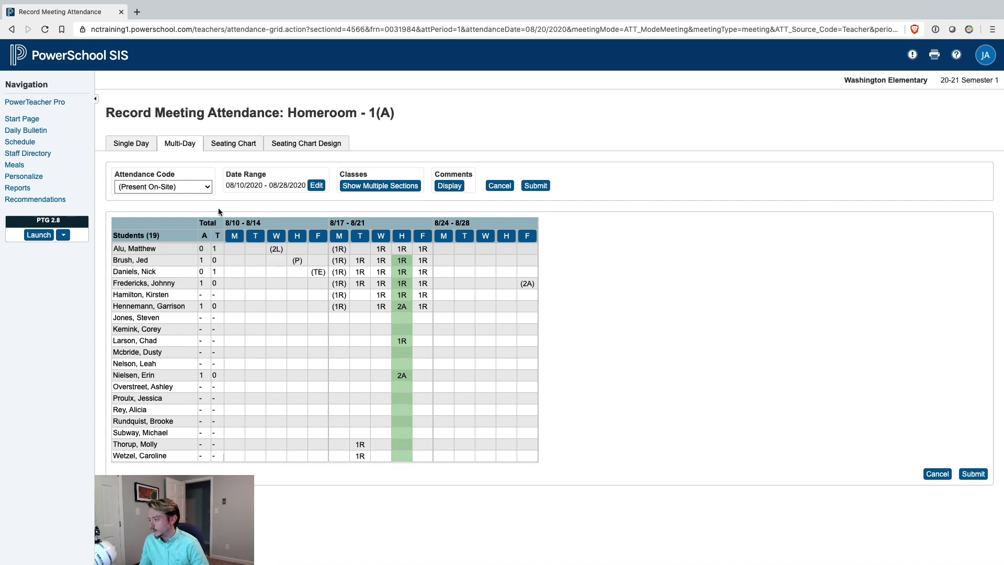
pyautogui.click(170, 187)
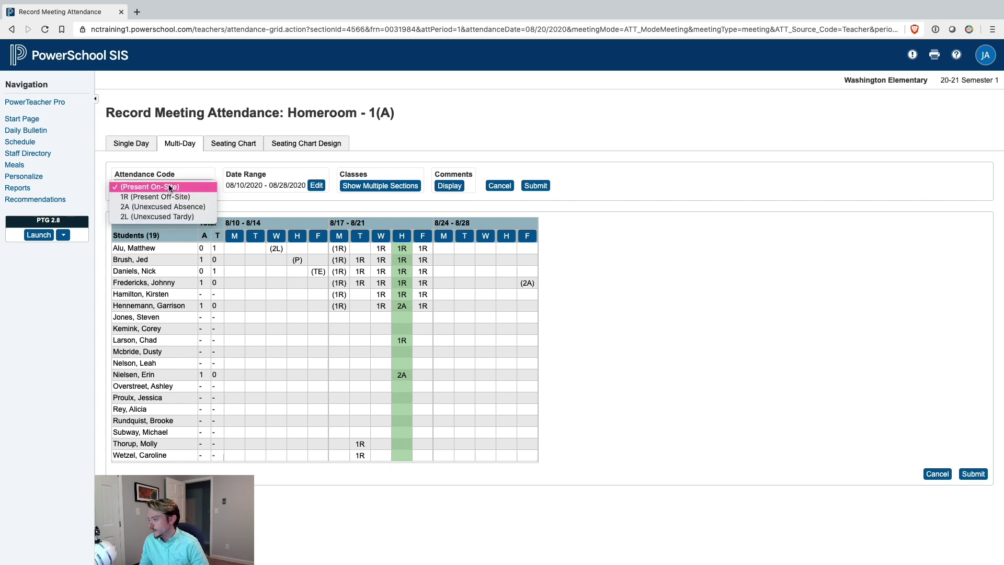
pyautogui.click(190, 198)
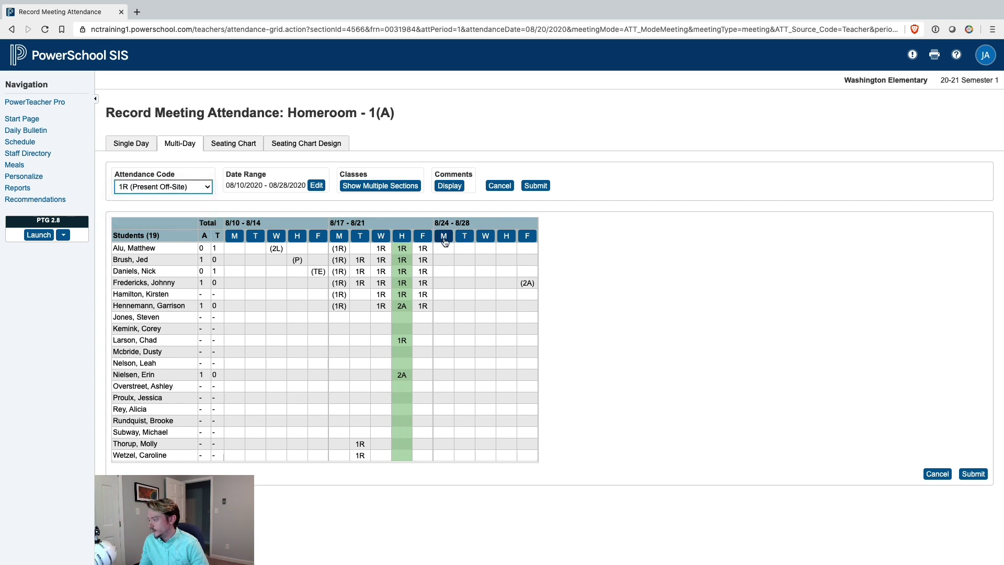
pyautogui.click(197, 193)
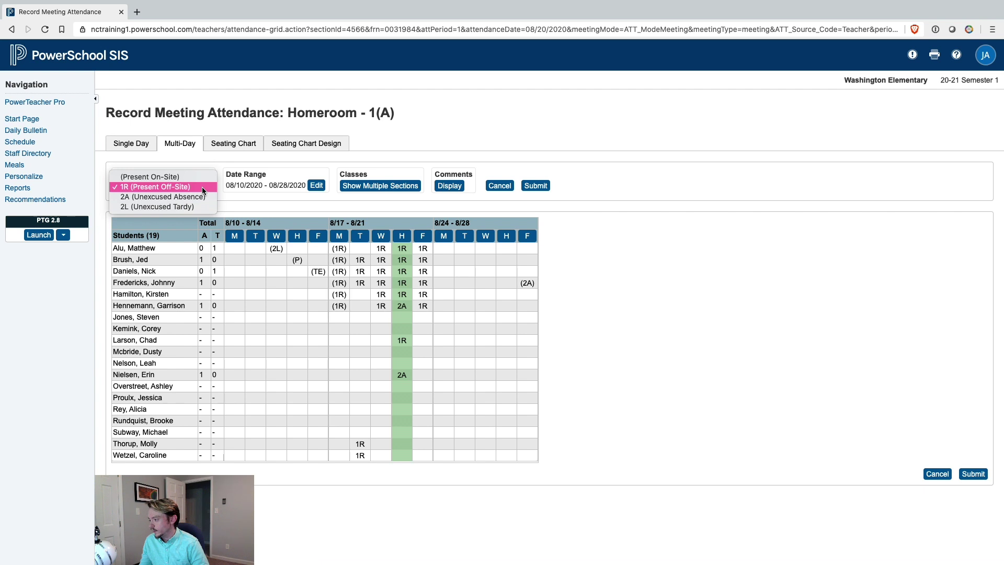
pyautogui.click(202, 187)
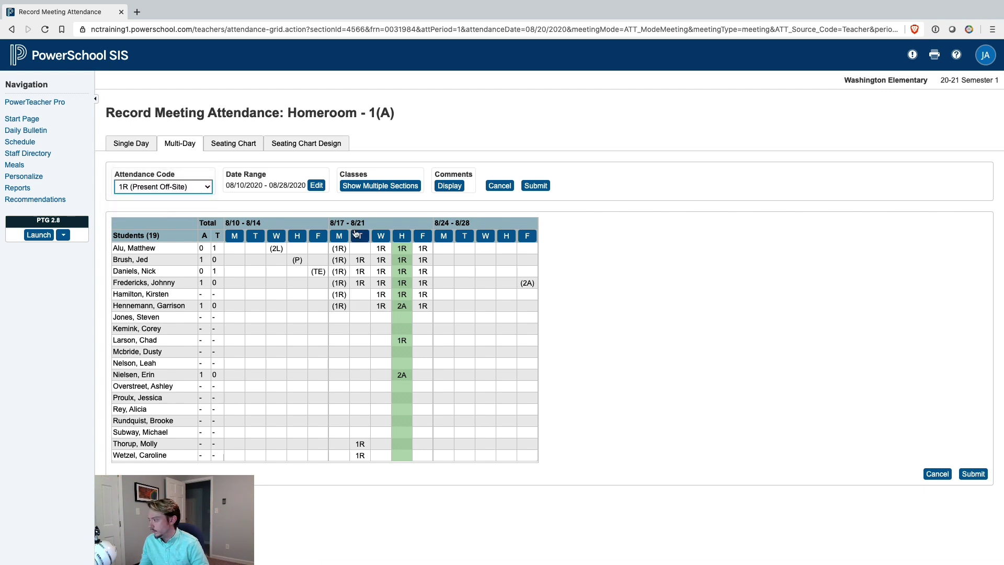
pyautogui.click(444, 240)
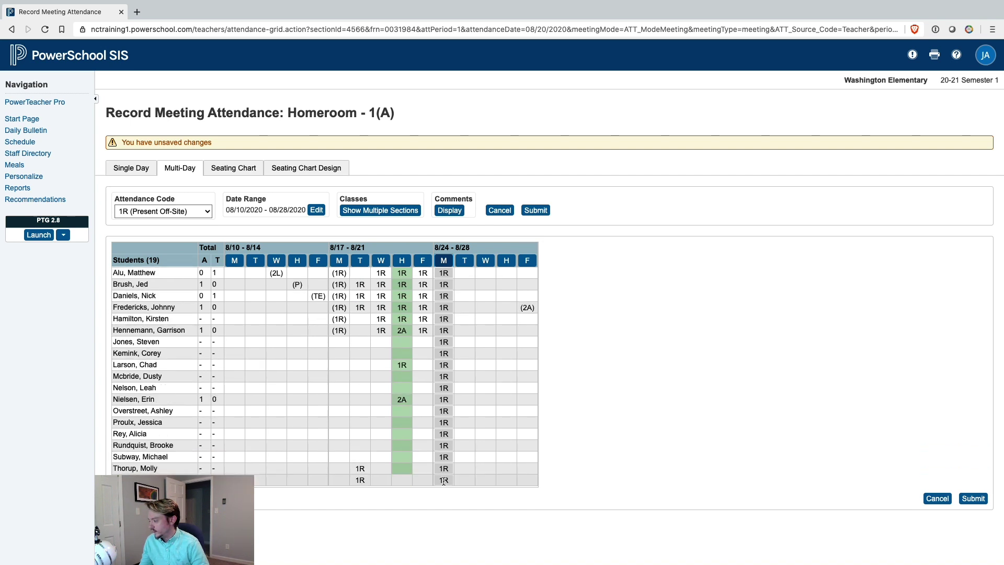
pyautogui.click(463, 262)
# - Apply 1R to all students for Wednesday through Friday of 8/24–8/28 and submit the week
pyautogui.click(485, 261)
pyautogui.click(507, 261)
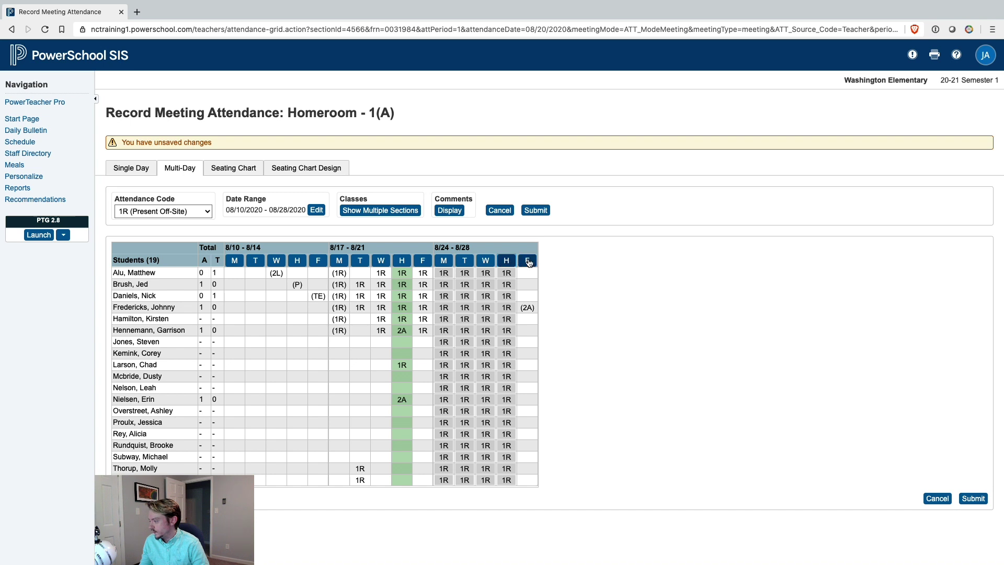
pyautogui.click(528, 261)
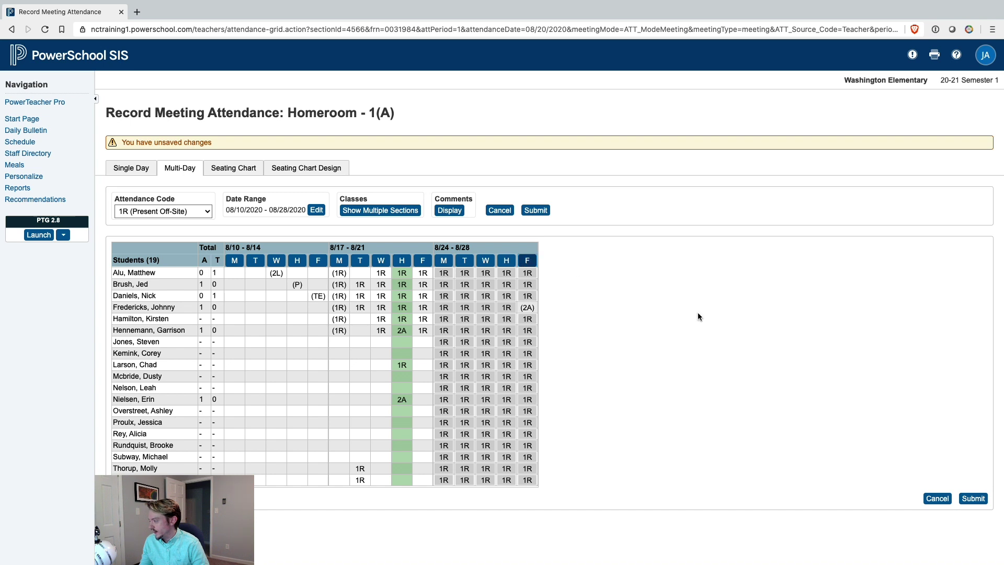
pyautogui.click(528, 308)
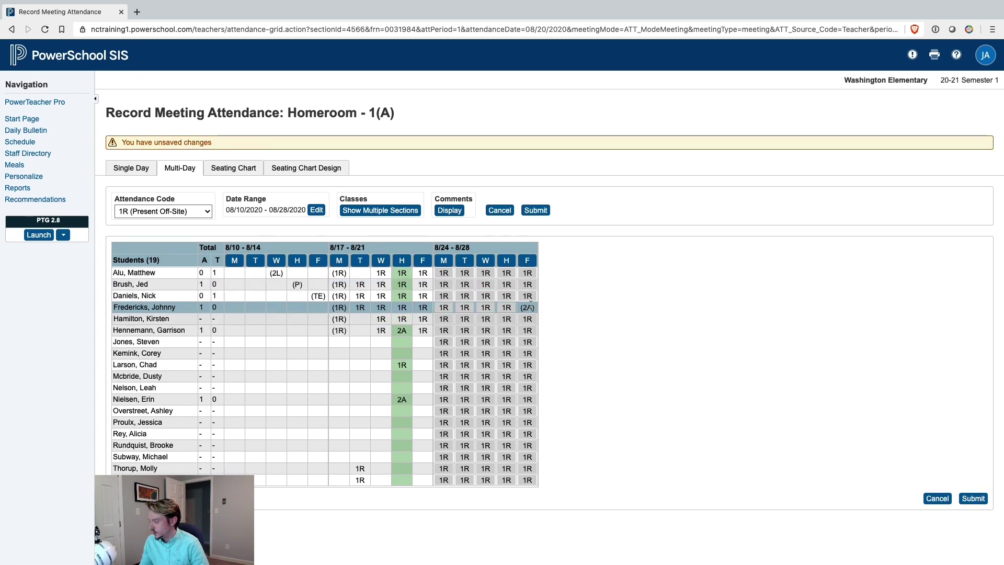
pyautogui.click(973, 499)
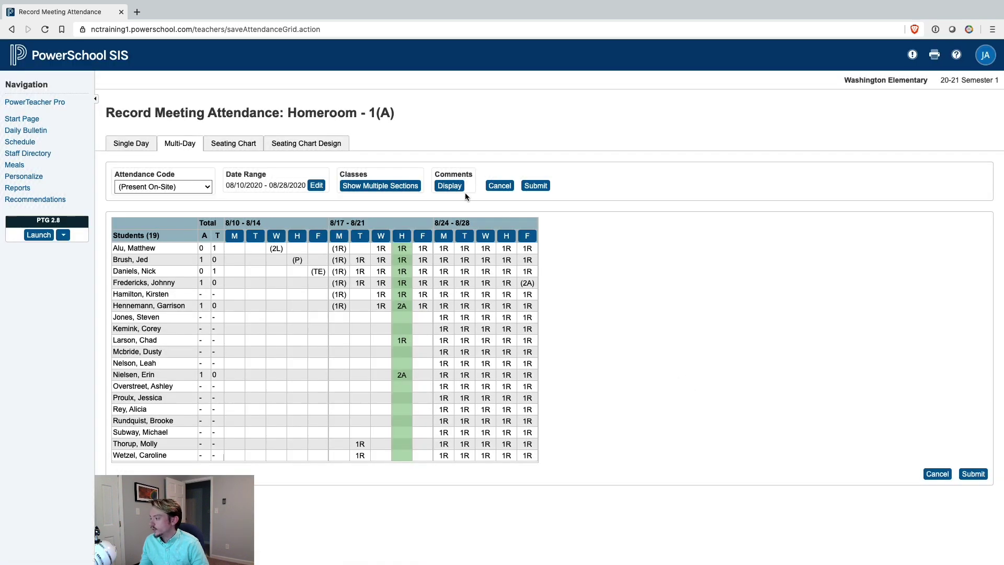
pyautogui.click(383, 187)
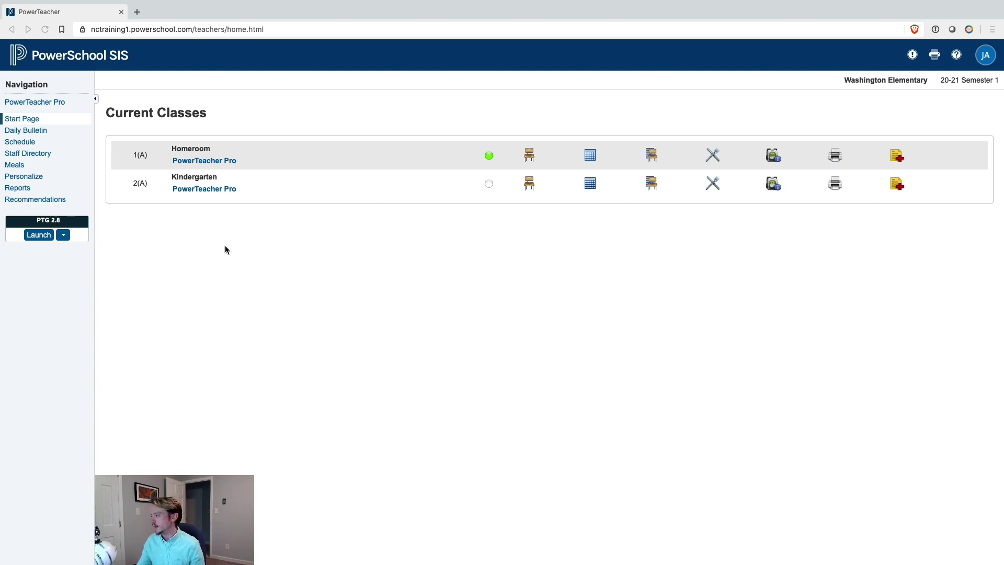
# - Open the Homeroom seating chart prepopulated with all students and add a text label in Design
pyautogui.click(453, 284)
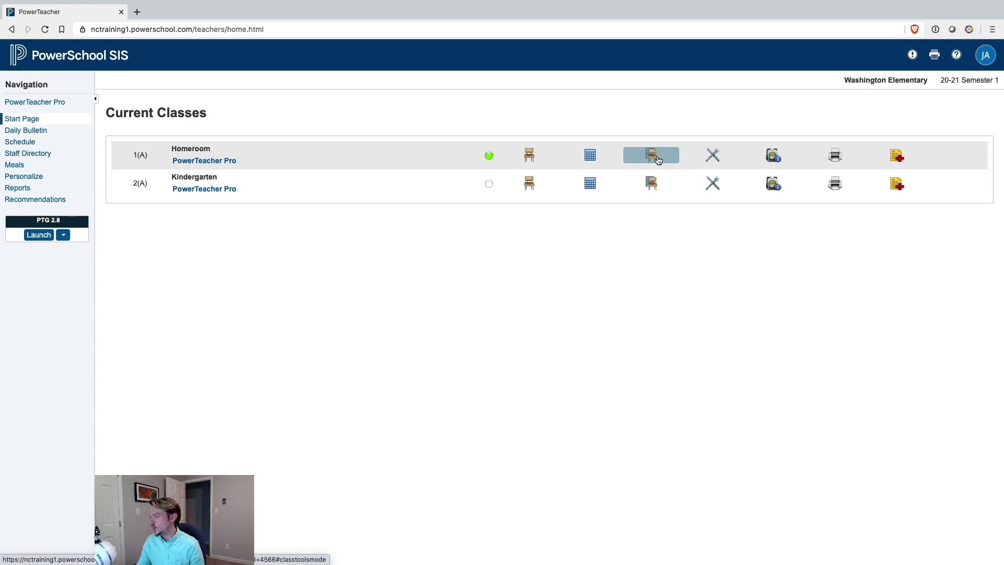
pyautogui.click(658, 159)
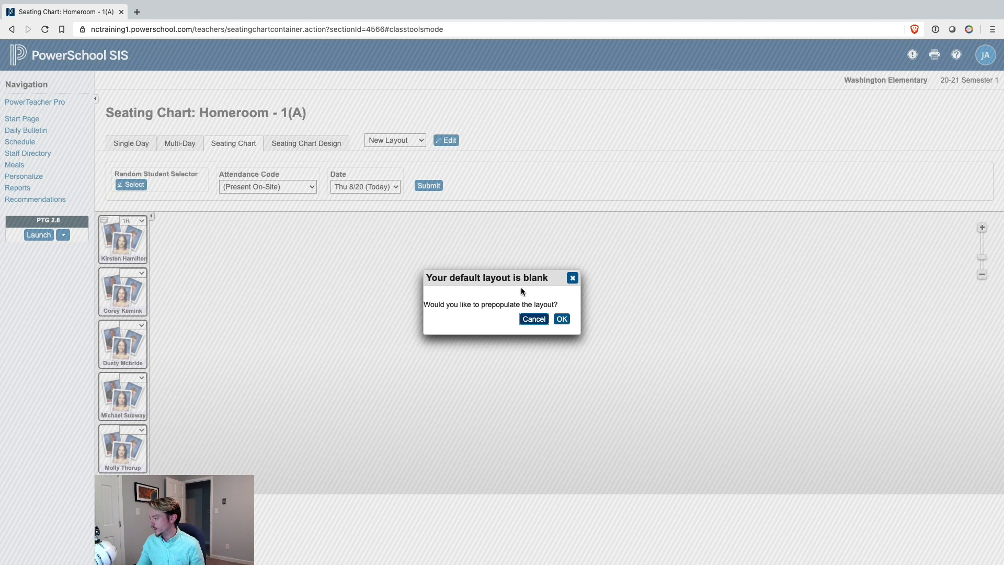
pyautogui.click(562, 319)
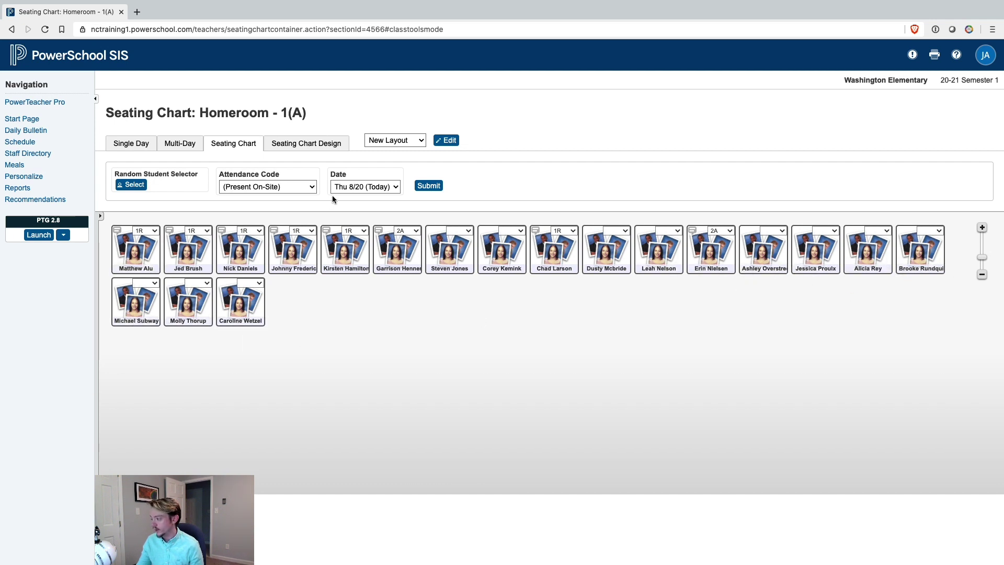
pyautogui.click(325, 149)
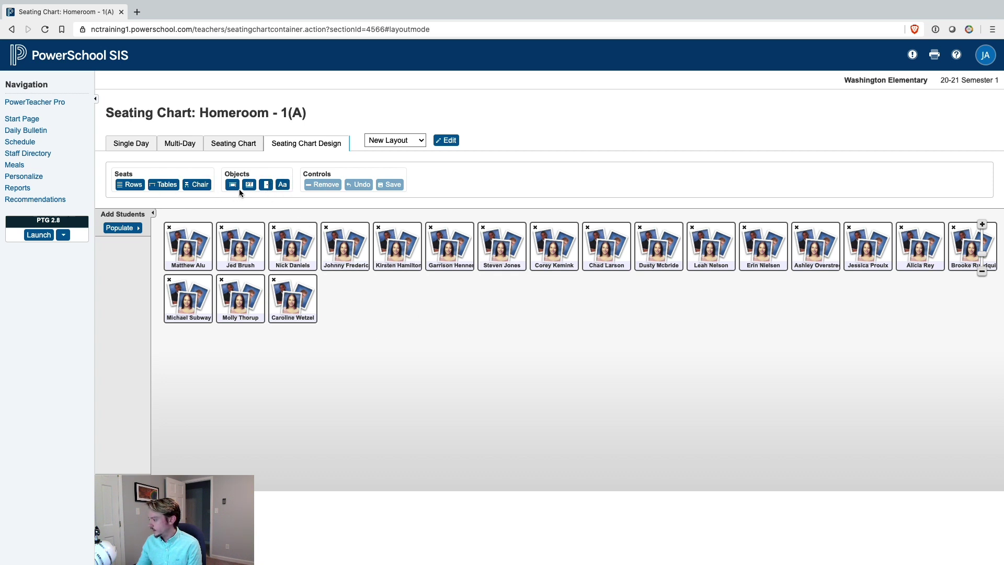
pyautogui.click(283, 185)
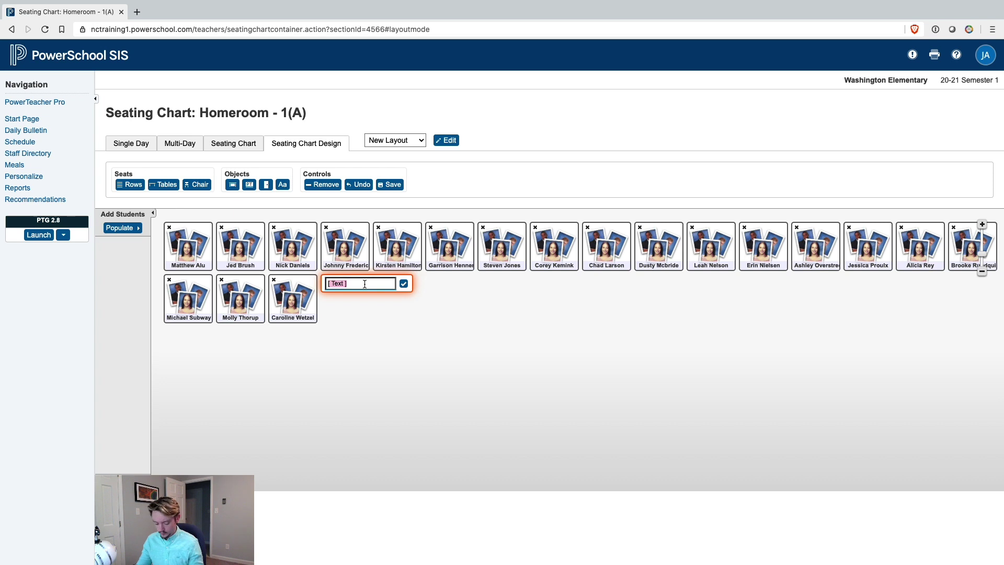
# - Enter 'Cohort A' as the first text label's text
pyautogui.write('A')
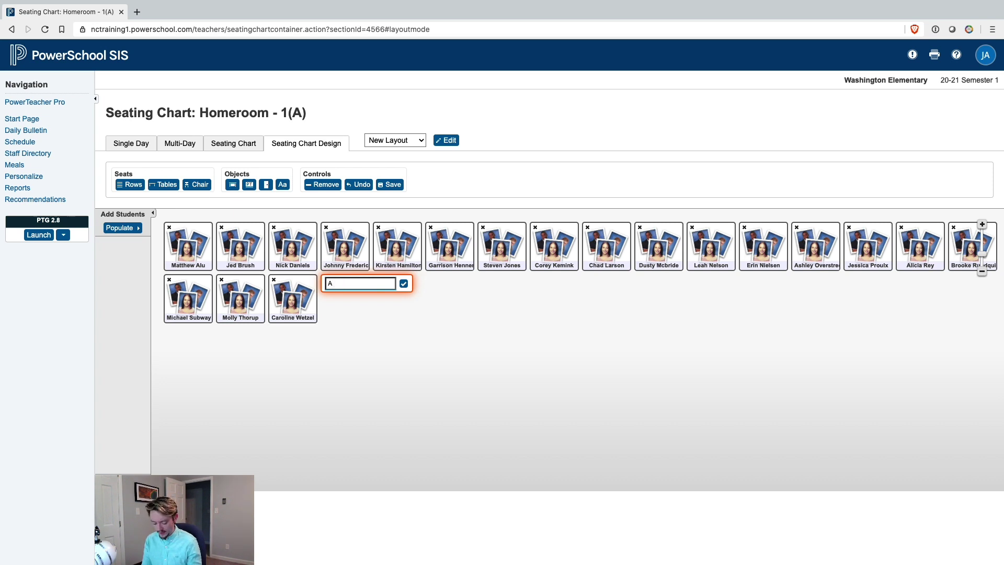
pyautogui.press('BackSpace')
pyautogui.write('C')
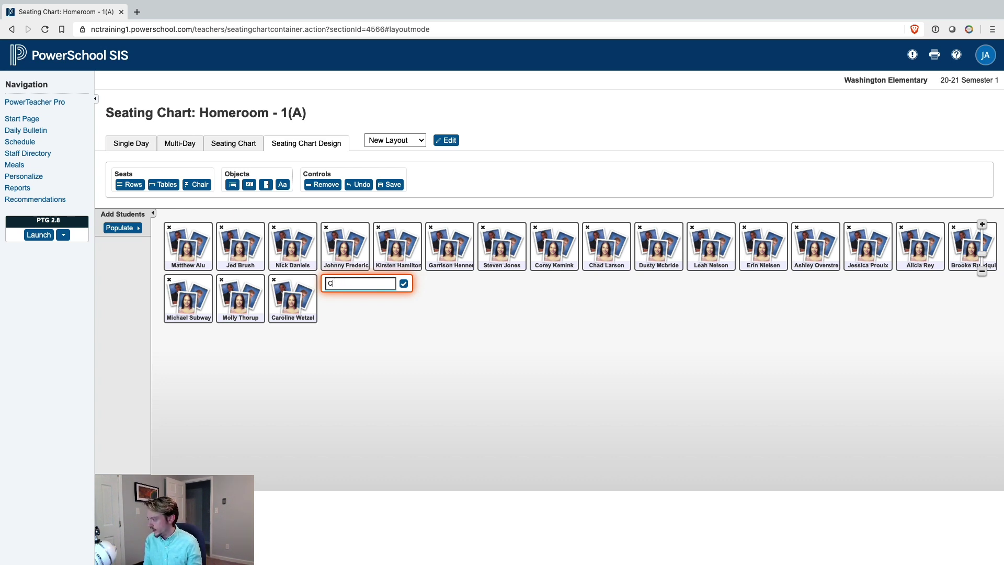
pyautogui.write('ohort A')
pyautogui.press('Return')
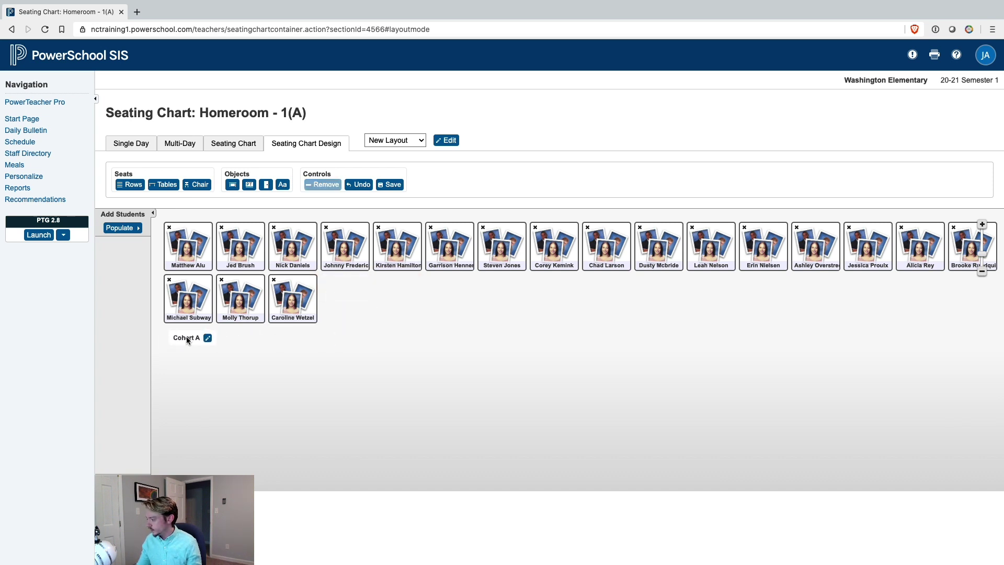
# - Add a 'Remote Today' label and place it below the seats, with Cohort A above
pyautogui.click(282, 184)
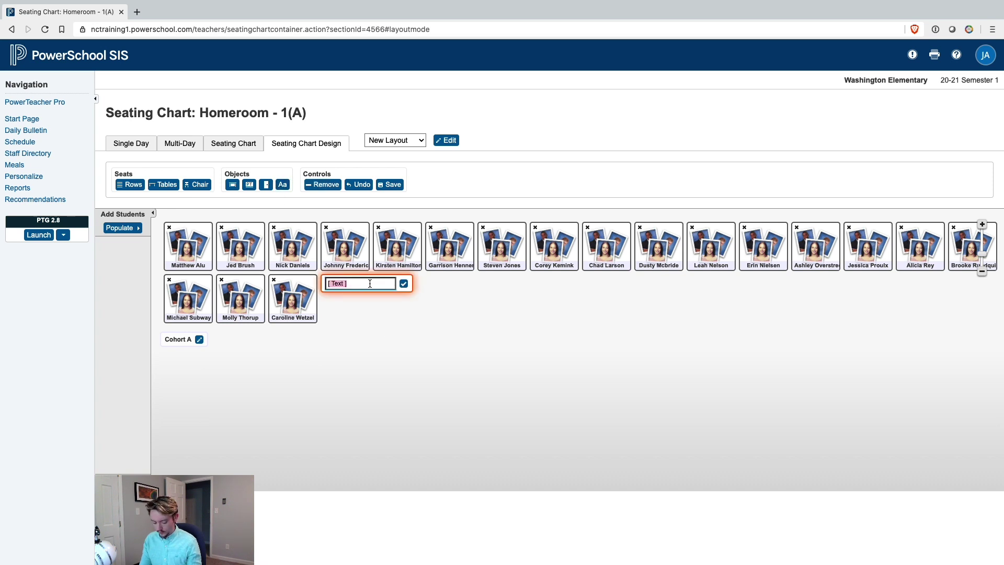
pyautogui.write('Remote Today')
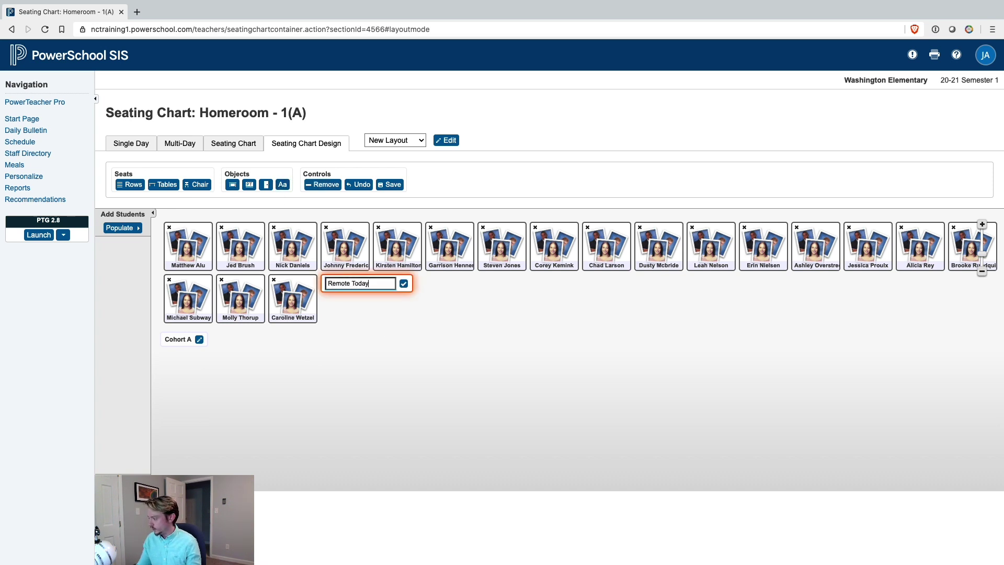
pyautogui.click(403, 284)
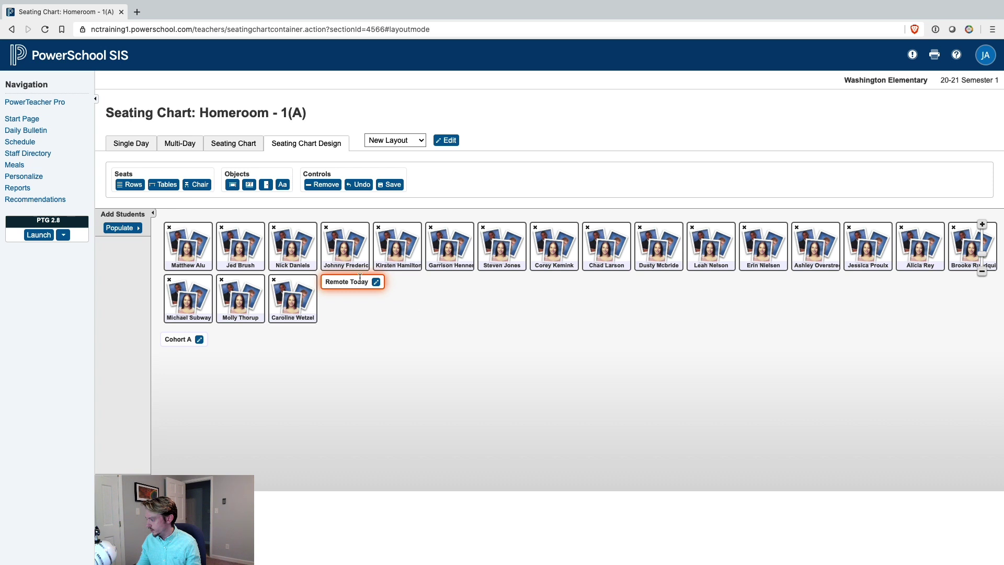
pyautogui.moveTo(356, 278); pyautogui.dragTo(215, 399)
pyautogui.doubleClick(215, 398)
pyautogui.moveTo(169, 338); pyautogui.dragTo(186, 247)
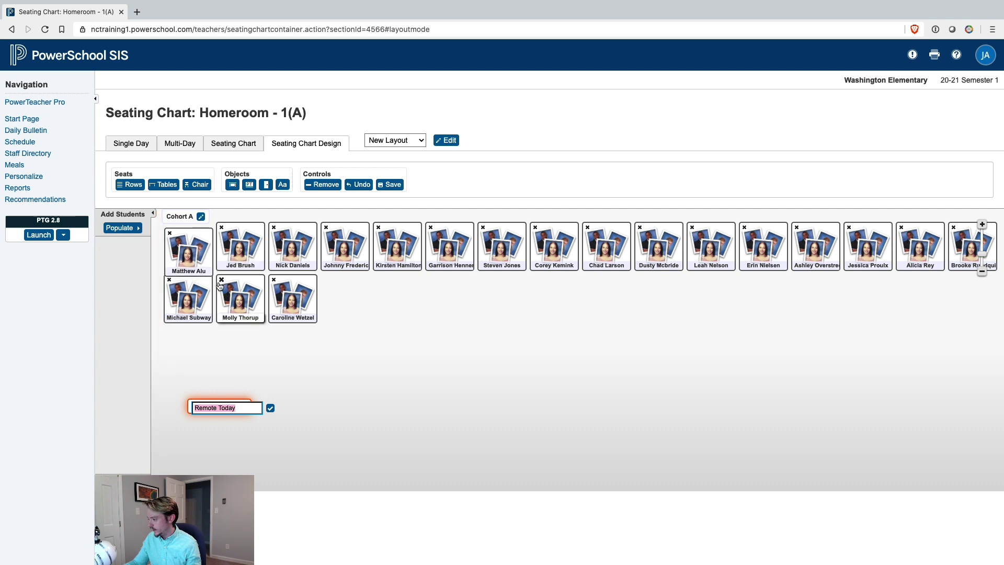
pyautogui.moveTo(187, 302); pyautogui.dragTo(241, 310)
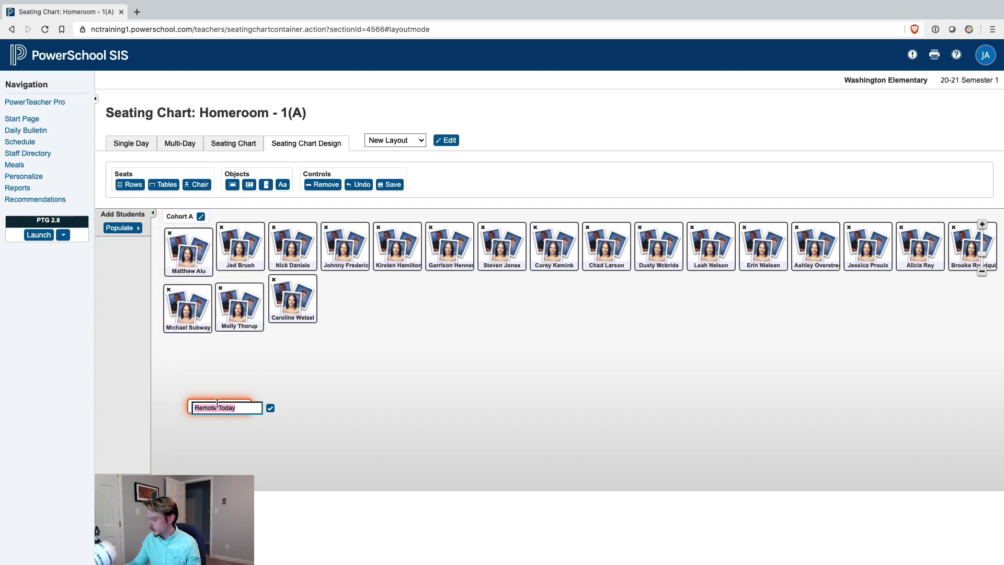
pyautogui.click(217, 404)
pyautogui.click(235, 391)
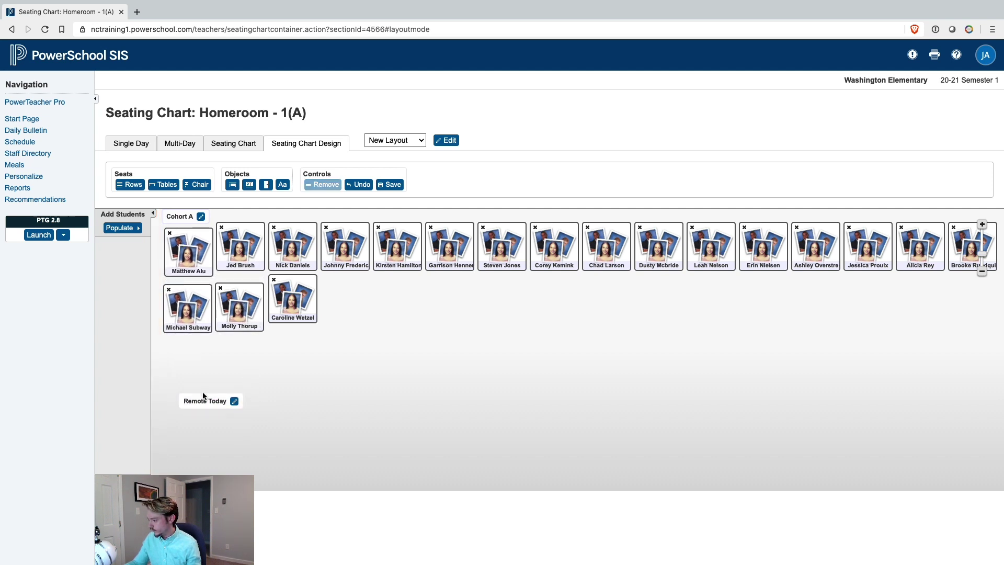
pyautogui.moveTo(204, 396); pyautogui.dragTo(186, 342)
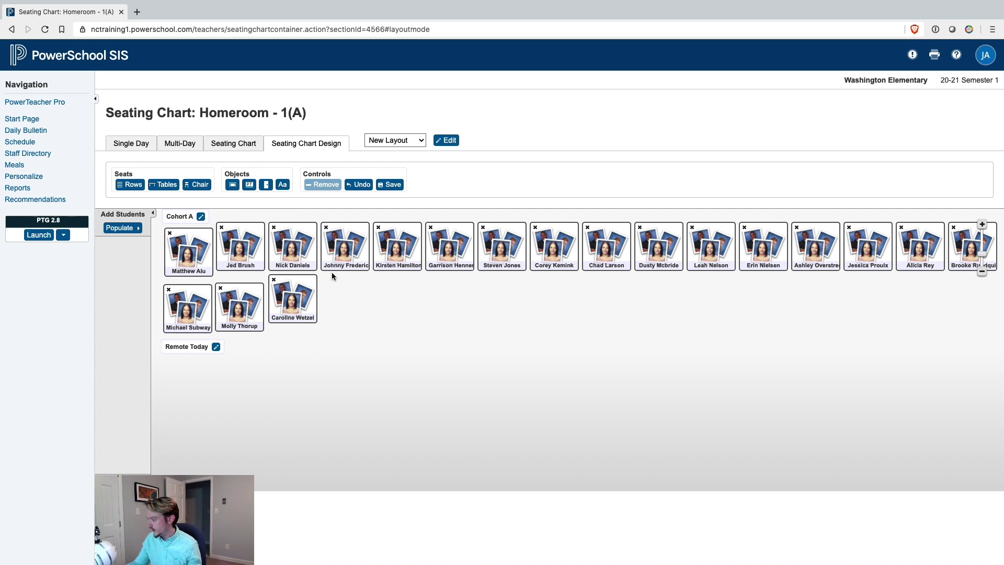
# - Select the eight remote students' seats and move them together below the other seats
pyautogui.keyDown('ctrl'); pyautogui.click(401, 255); pyautogui.keyUp('ctrl')
pyautogui.keyDown('ctrl'); pyautogui.click(442, 253); pyautogui.keyUp('ctrl')
pyautogui.keyDown('ctrl'); pyautogui.click(492, 255); pyautogui.keyUp('ctrl')
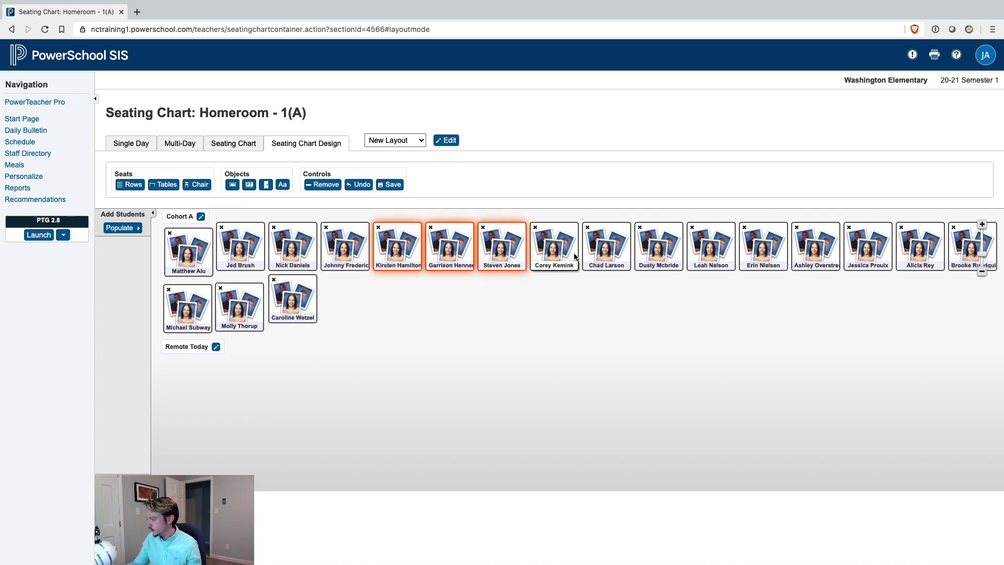
pyautogui.keyDown('ctrl'); pyautogui.click(574, 257); pyautogui.keyUp('ctrl')
pyautogui.keyDown('ctrl'); pyautogui.click(607, 262); pyautogui.keyUp('ctrl')
pyautogui.keyDown('ctrl'); pyautogui.click(757, 260); pyautogui.keyUp('ctrl')
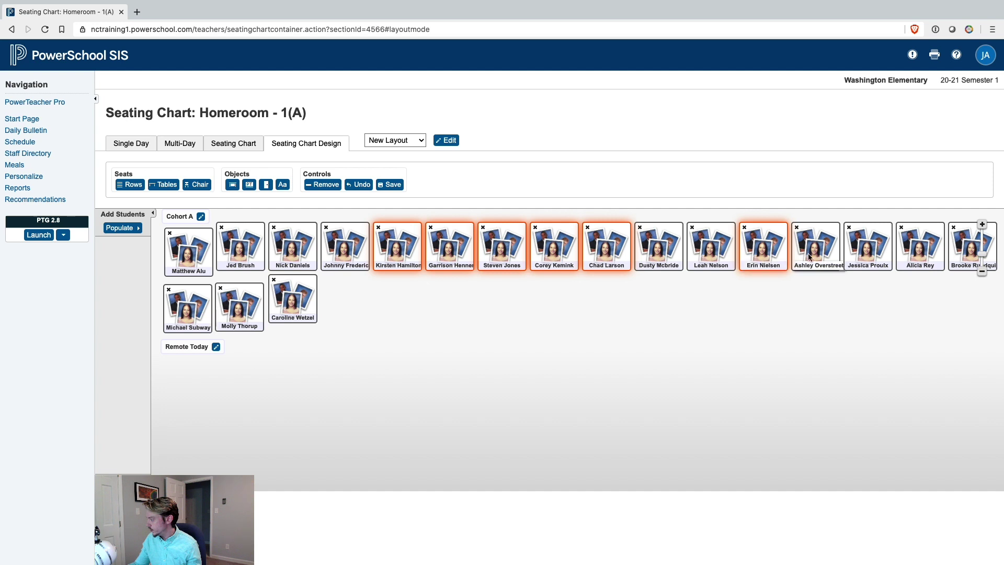
pyautogui.keyDown('ctrl'); pyautogui.click(896, 255); pyautogui.keyUp('ctrl')
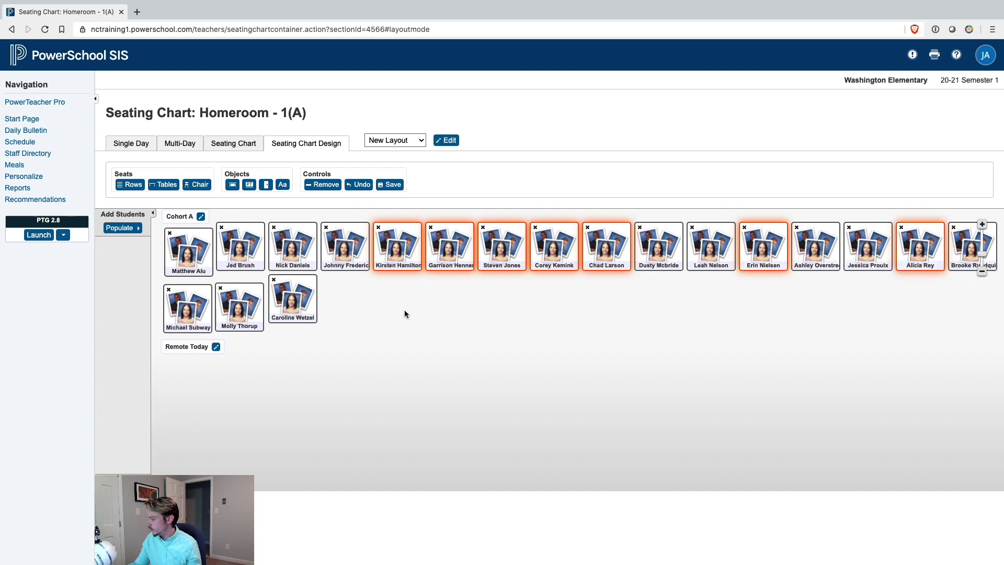
pyautogui.keyDown('ctrl'); pyautogui.click(230, 309); pyautogui.keyUp('ctrl')
pyautogui.moveTo(406, 250); pyautogui.dragTo(376, 387)
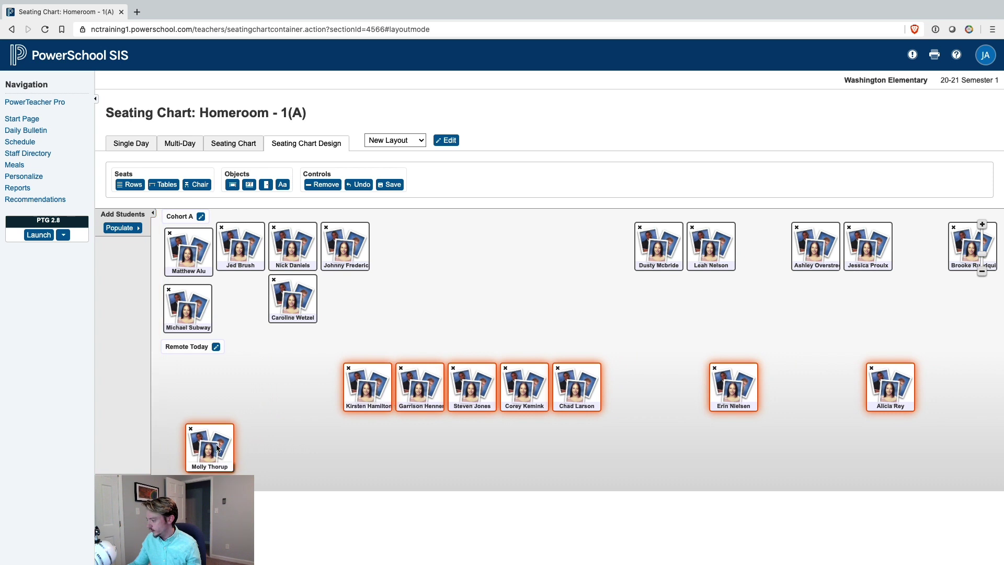
pyautogui.click(241, 444)
# - Line up the eight remote seats in one tidy row under Remote Today
pyautogui.moveTo(209, 442); pyautogui.dragTo(195, 386)
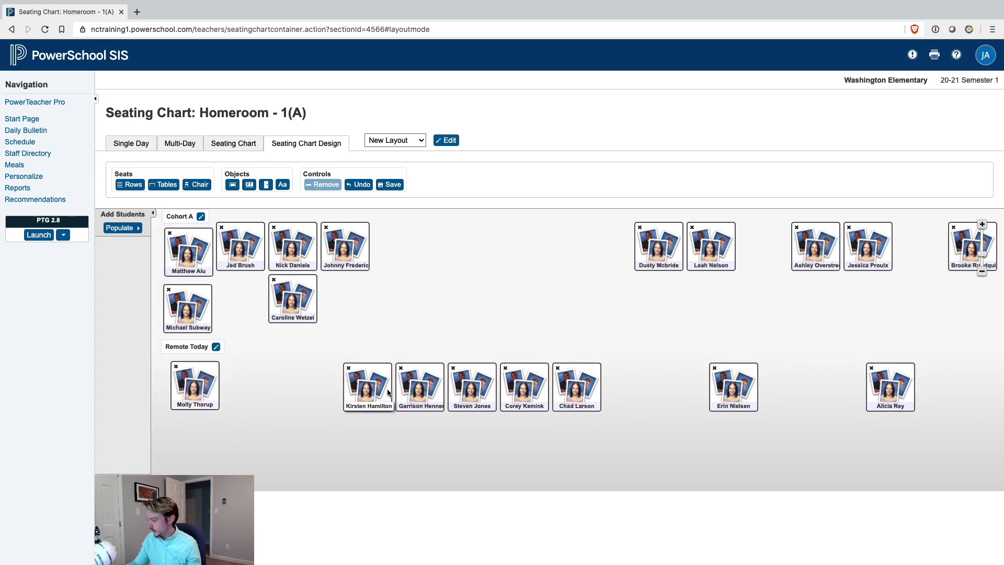
pyautogui.moveTo(385, 391); pyautogui.dragTo(275, 391)
pyautogui.moveTo(414, 403); pyautogui.dragTo(328, 405)
pyautogui.moveTo(463, 399); pyautogui.dragTo(387, 400)
pyautogui.moveTo(517, 397); pyautogui.dragTo(450, 399)
pyautogui.moveTo(574, 395); pyautogui.dragTo(504, 397)
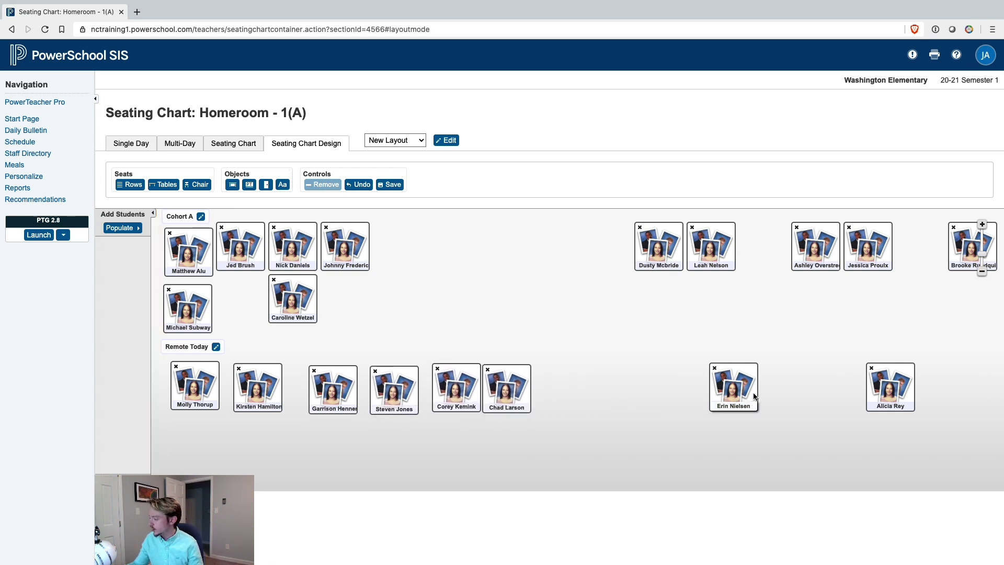
pyautogui.moveTo(748, 397); pyautogui.dragTo(562, 397)
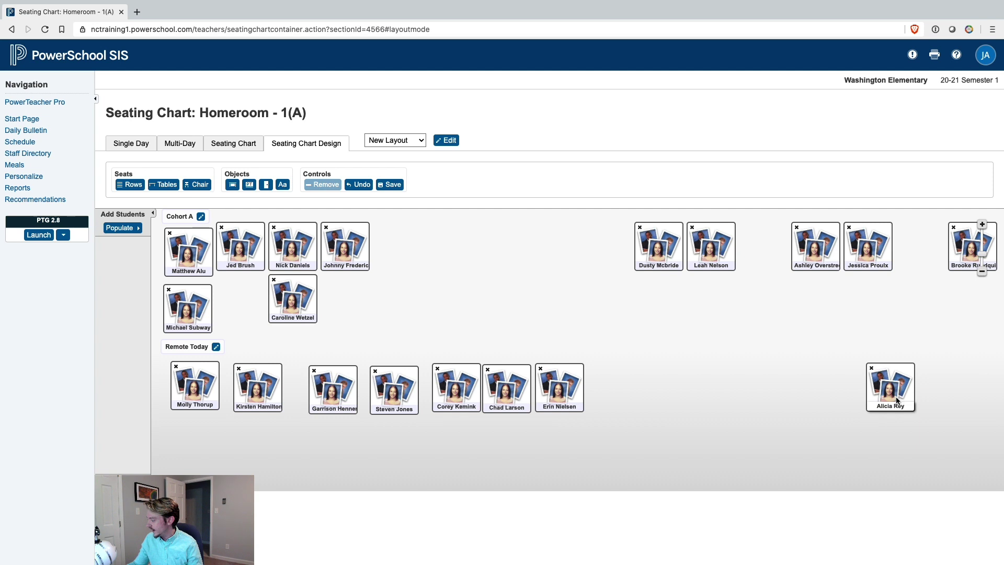
pyautogui.moveTo(898, 402); pyautogui.dragTo(621, 403)
# - Move the five remaining far-right seats into the Cohort A rows
pyautogui.moveTo(647, 261); pyautogui.dragTo(393, 261)
pyautogui.moveTo(690, 254); pyautogui.dragTo(458, 252)
pyautogui.moveTo(800, 250); pyautogui.dragTo(238, 307)
pyautogui.moveTo(866, 246); pyautogui.dragTo(338, 306)
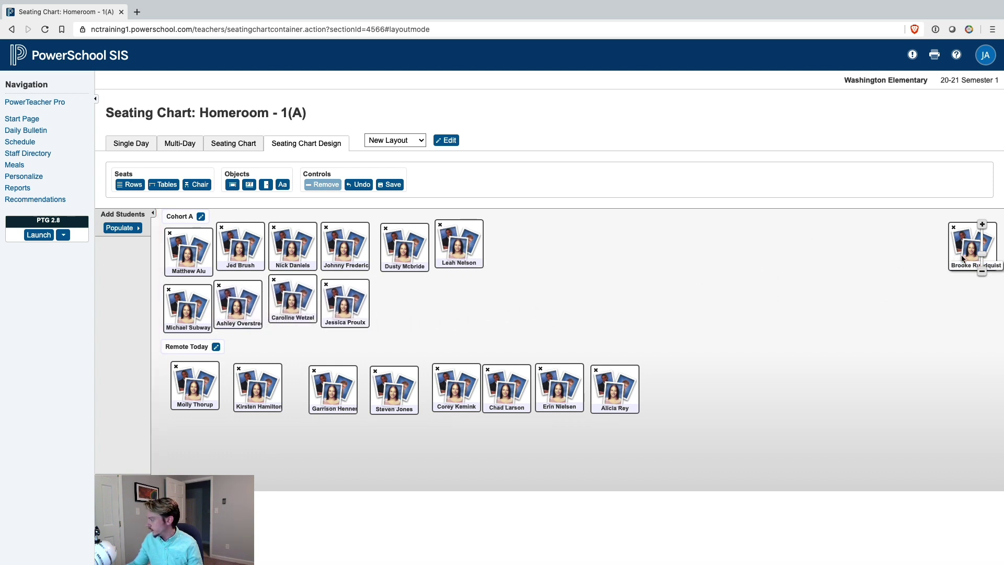
pyautogui.moveTo(962, 257); pyautogui.dragTo(400, 313)
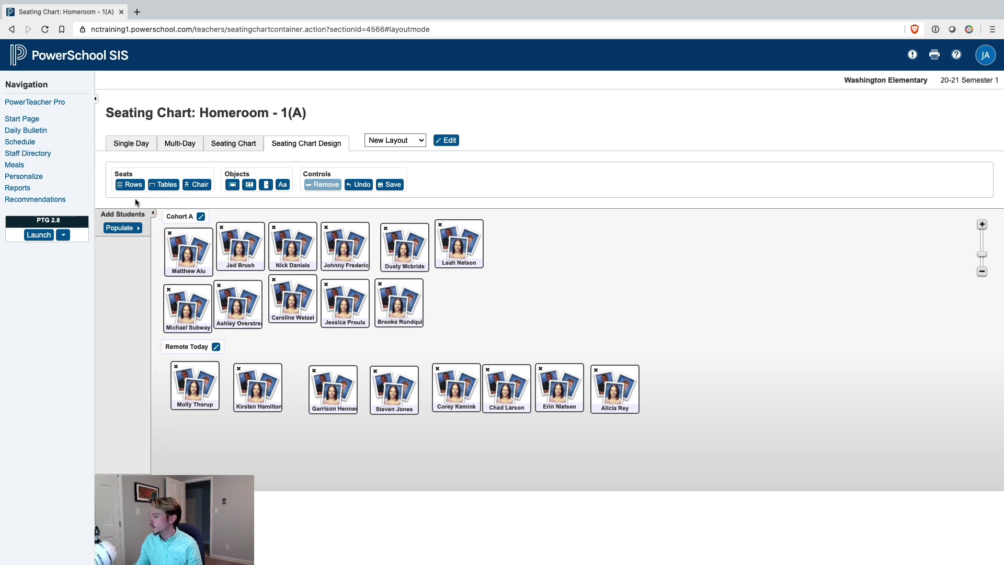
pyautogui.click(249, 184)
pyautogui.moveTo(567, 260); pyautogui.dragTo(594, 263)
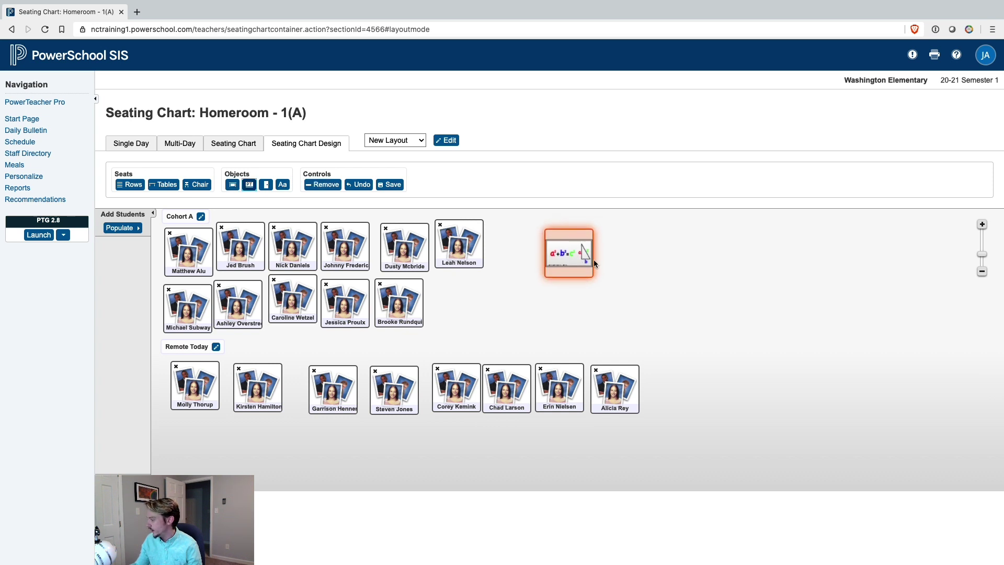
pyautogui.click(322, 185)
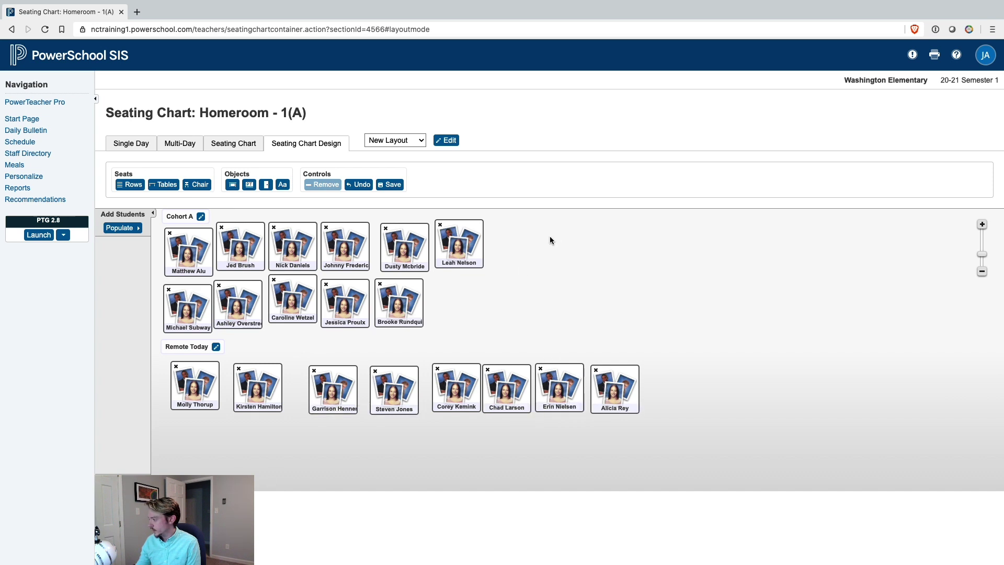
# - Rename the seating layout to 'Cohort A Chart', keep it selected, and save it
pyautogui.click(446, 141)
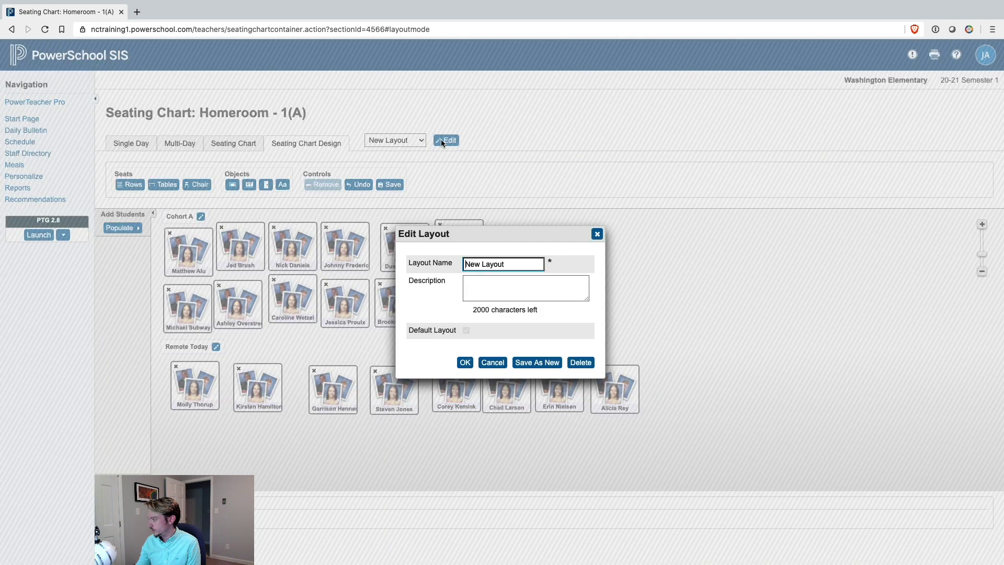
pyautogui.tripleClick(517, 266)
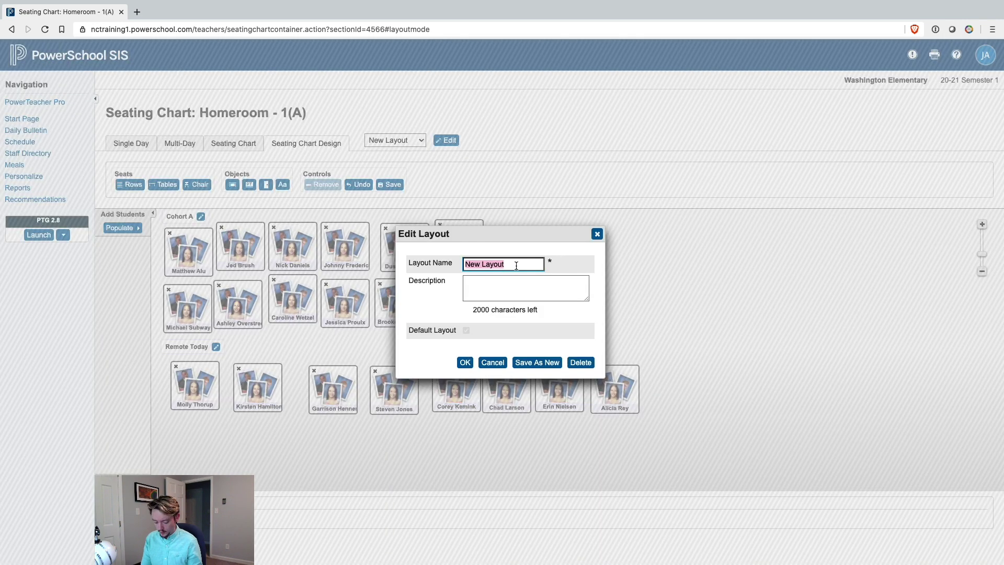
pyautogui.write('Cohort')
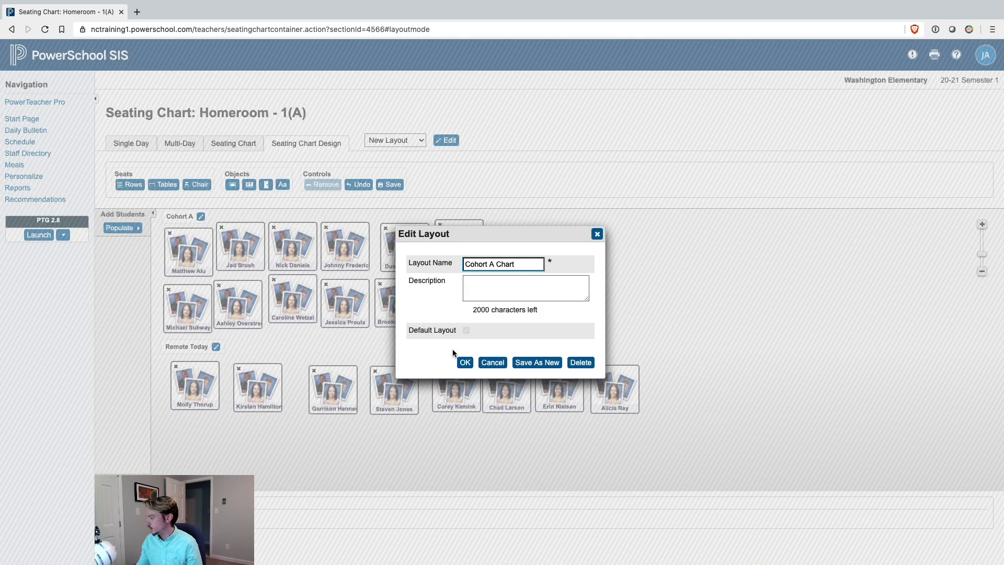
pyautogui.write(' A Chart')
pyautogui.click(465, 363)
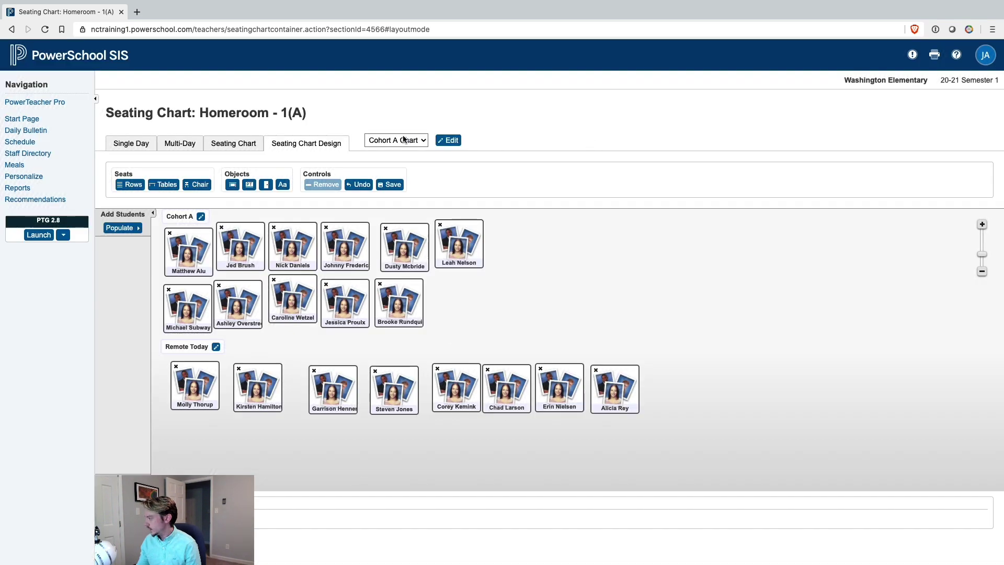
pyautogui.click(405, 140)
pyautogui.click(403, 140)
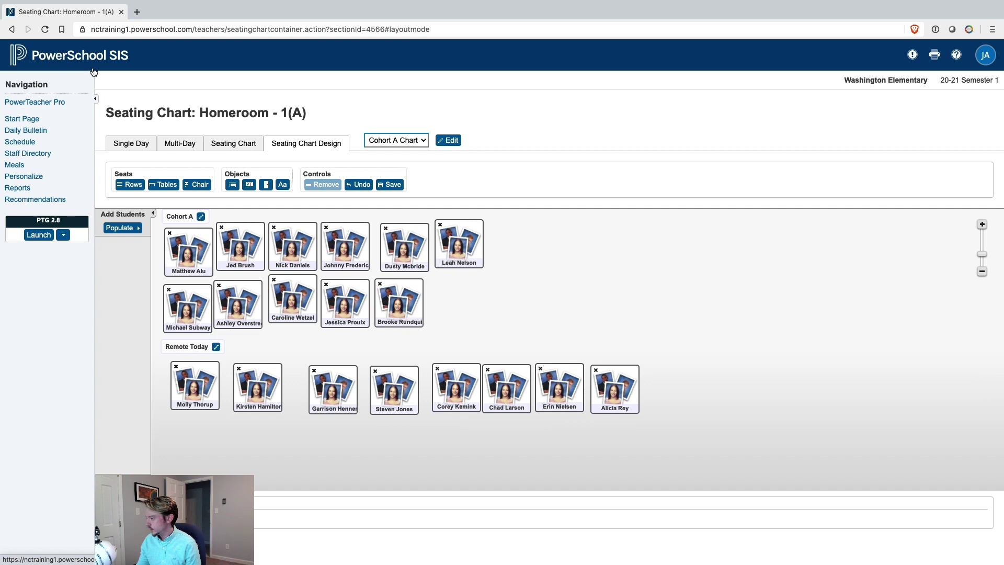
pyautogui.click(540, 189)
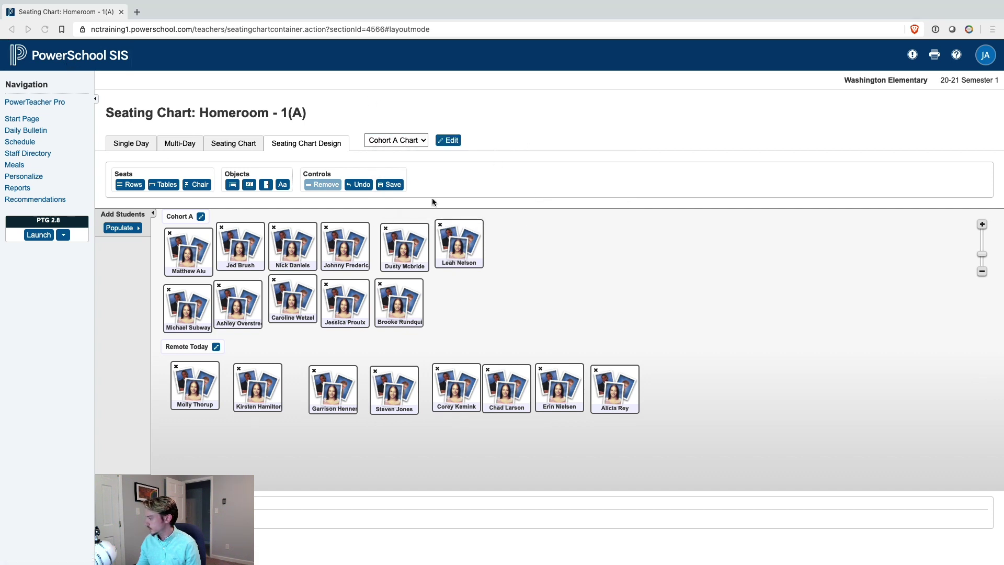
pyautogui.click(390, 185)
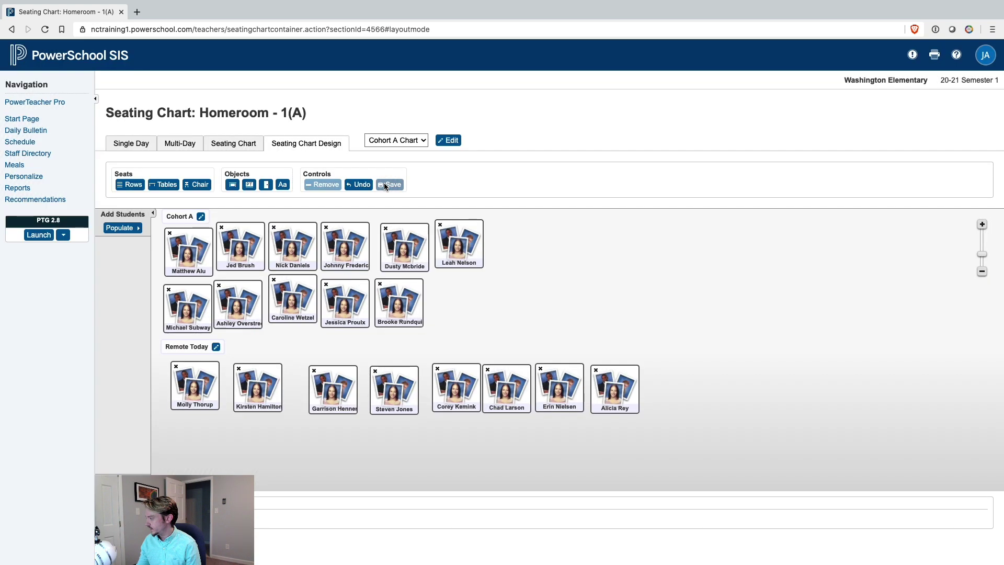
# - Reopen the Homeroom seating chart with the Cohort A Chart layout
pyautogui.click(67, 60)
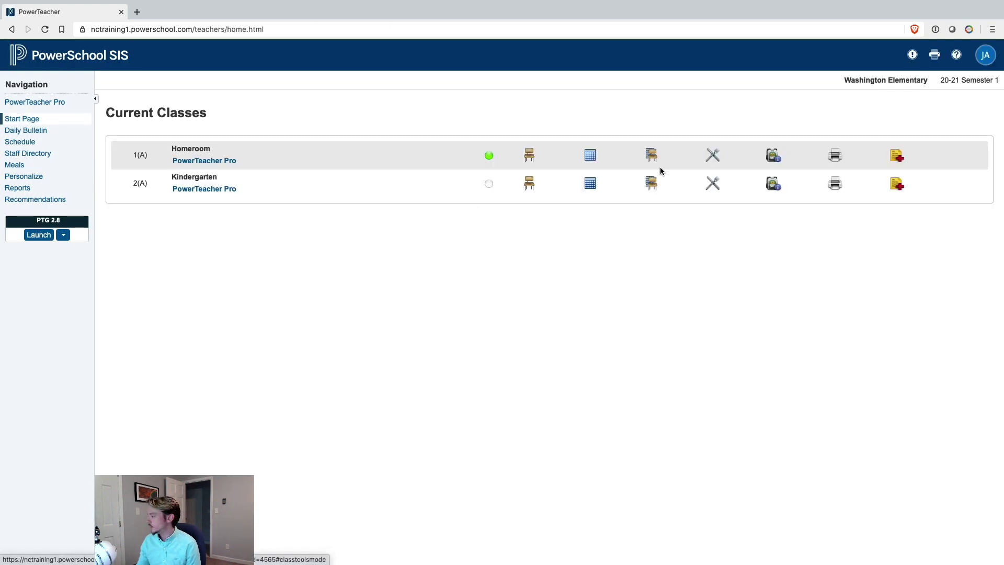
pyautogui.click(657, 158)
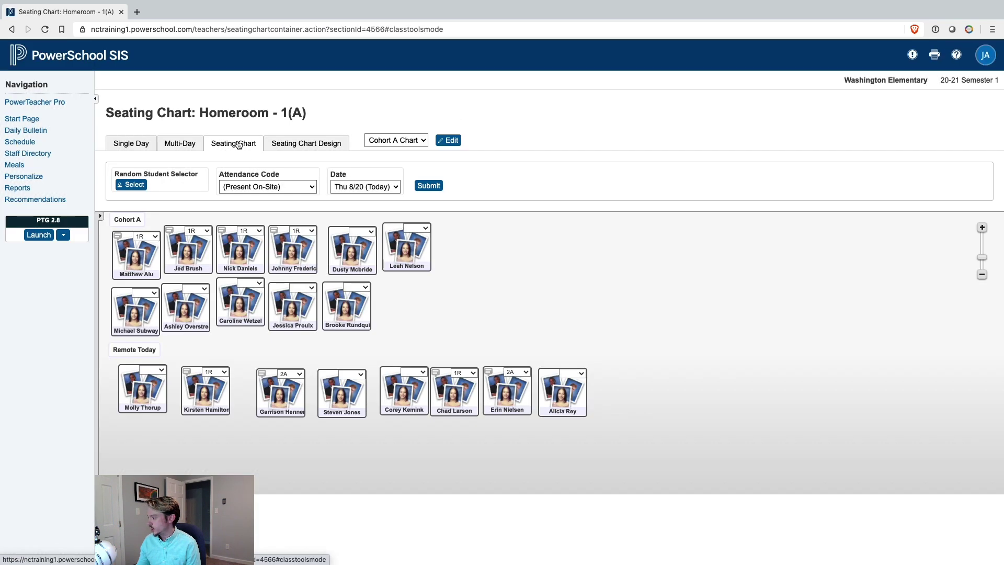
pyautogui.click(392, 140)
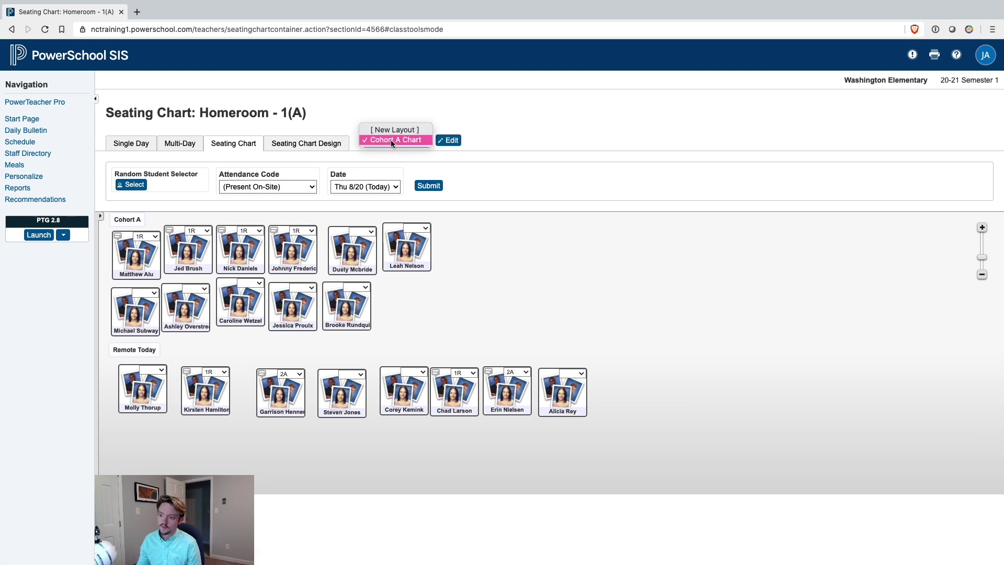
pyautogui.click(392, 142)
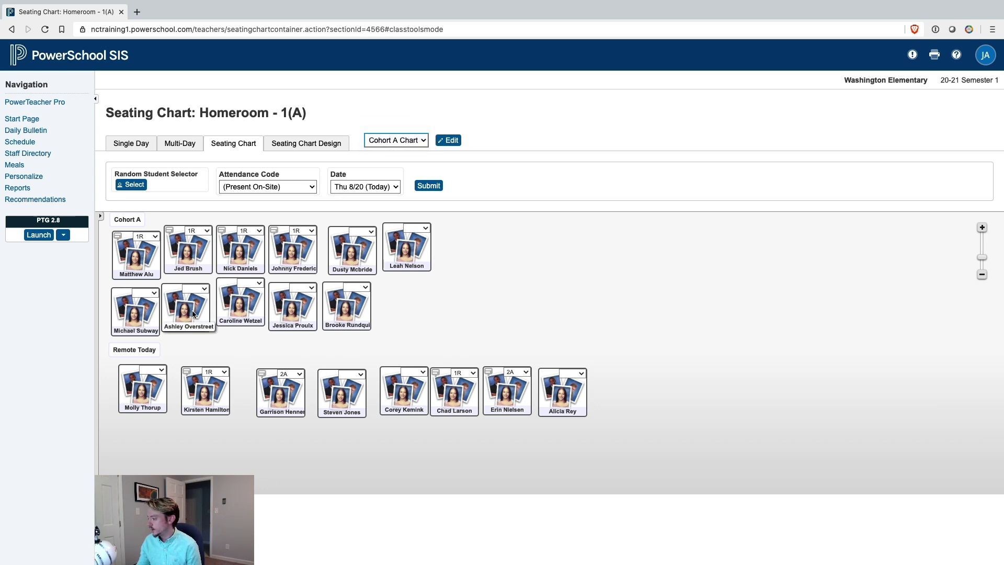
# - Clear the 1R codes from four top-row Cohort A students and mark one second-row student 2A
pyautogui.click(153, 236)
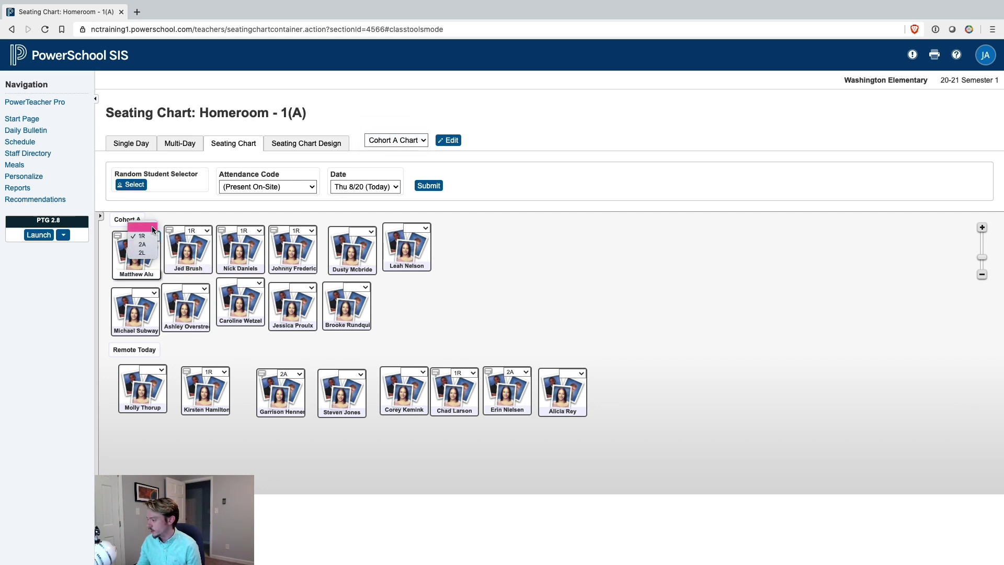
pyautogui.click(141, 227)
pyautogui.click(207, 231)
pyautogui.click(195, 221)
pyautogui.click(259, 230)
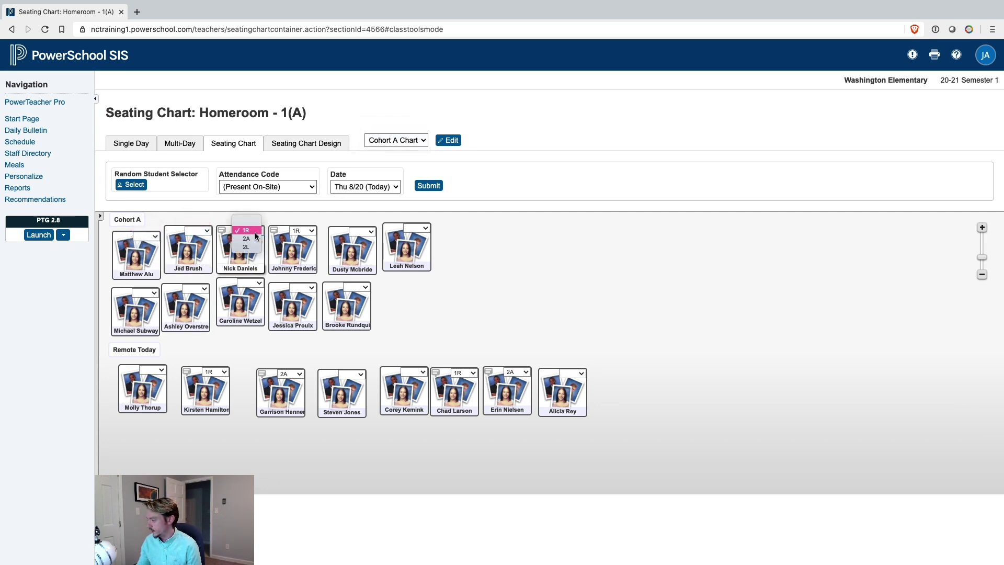
pyautogui.click(246, 222)
pyautogui.click(311, 231)
pyautogui.click(299, 222)
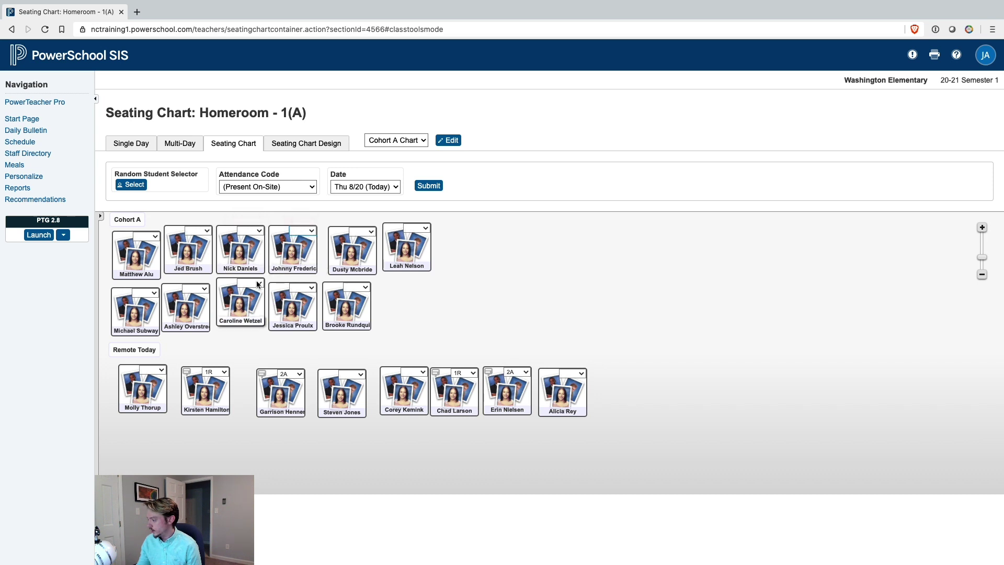
pyautogui.click(257, 284)
pyautogui.click(247, 302)
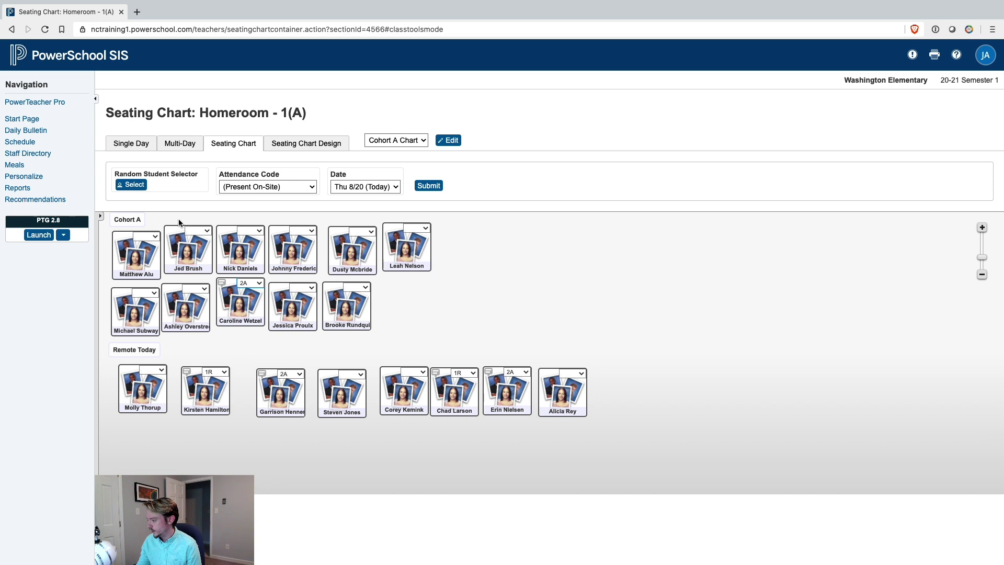
pyautogui.click(249, 284)
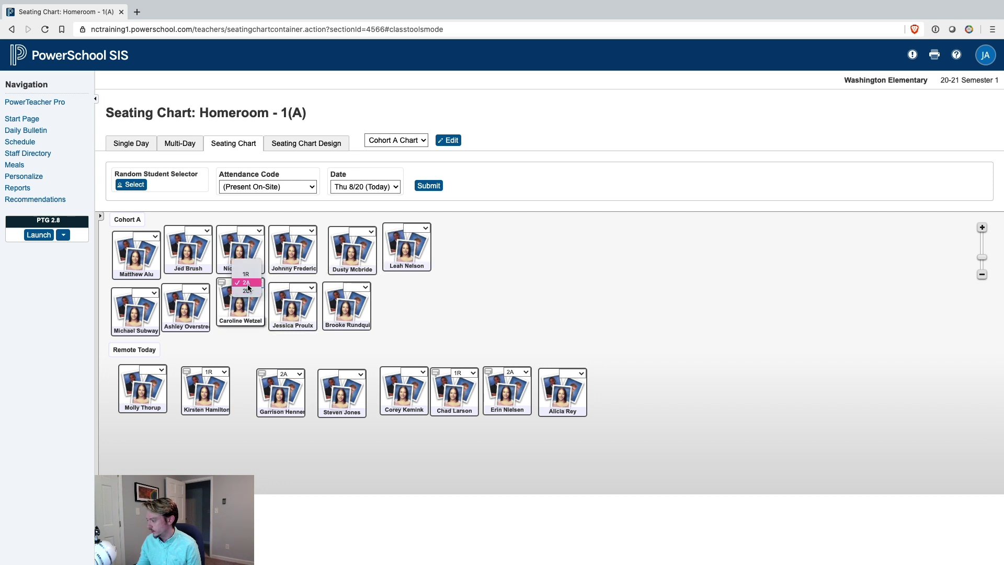
pyautogui.click(249, 284)
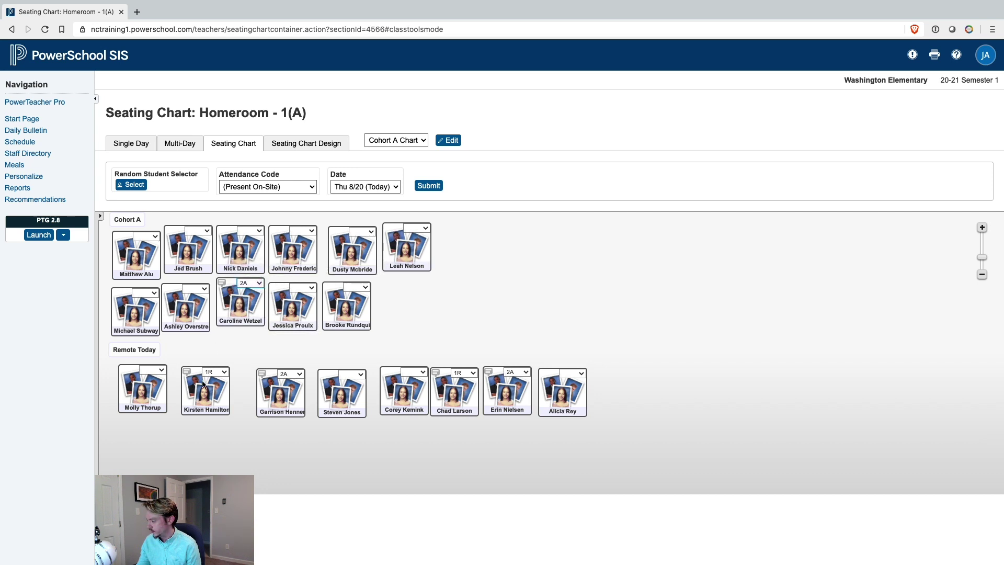
# - Mark the Remote Today students 1R and submit today's attendance
pyautogui.click(160, 371)
pyautogui.click(154, 379)
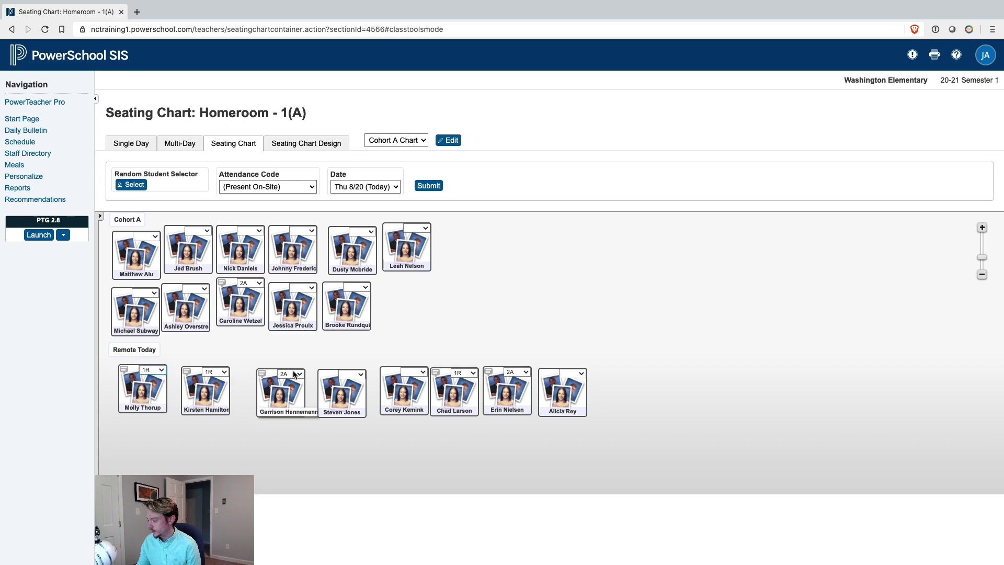
pyautogui.click(295, 374)
pyautogui.click(286, 365)
pyautogui.click(360, 374)
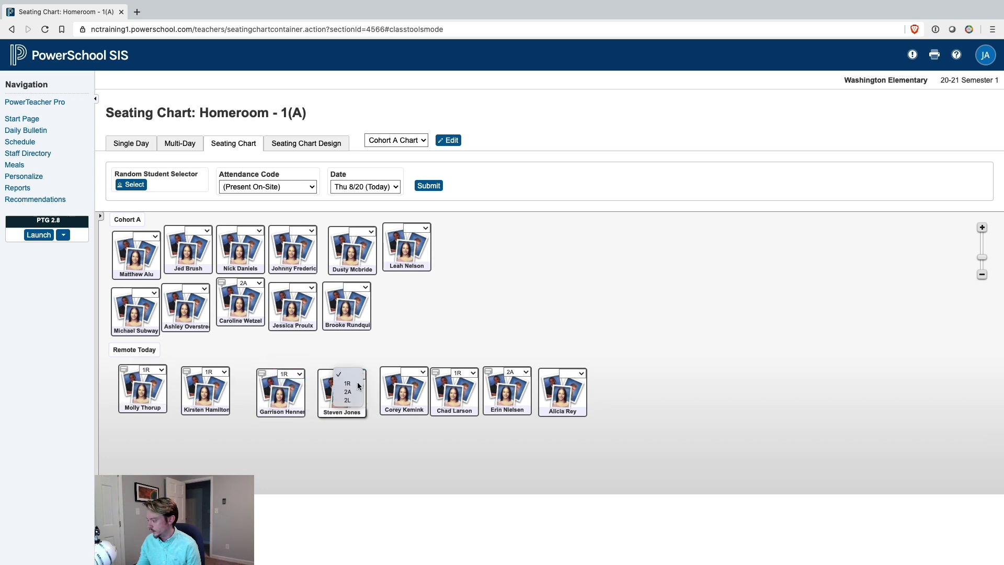
pyautogui.click(348, 383)
pyautogui.click(411, 374)
pyautogui.click(410, 381)
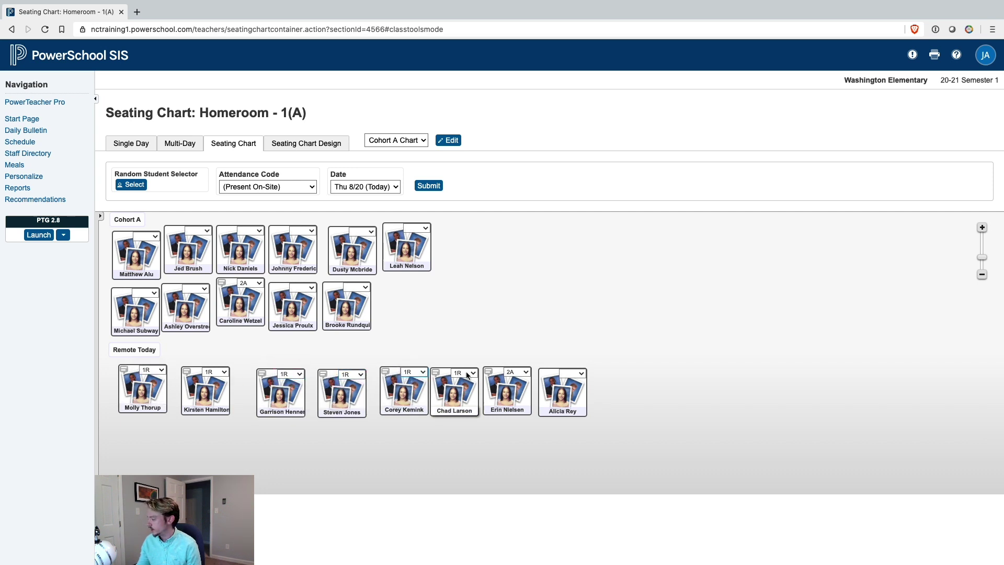
pyautogui.click(525, 372)
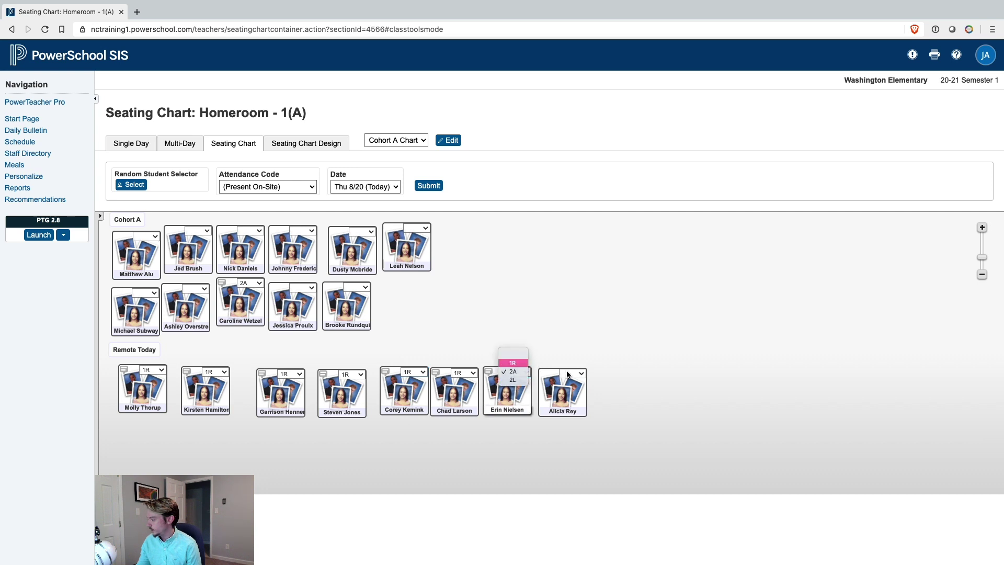
pyautogui.click(515, 363)
pyautogui.click(582, 374)
pyautogui.click(568, 382)
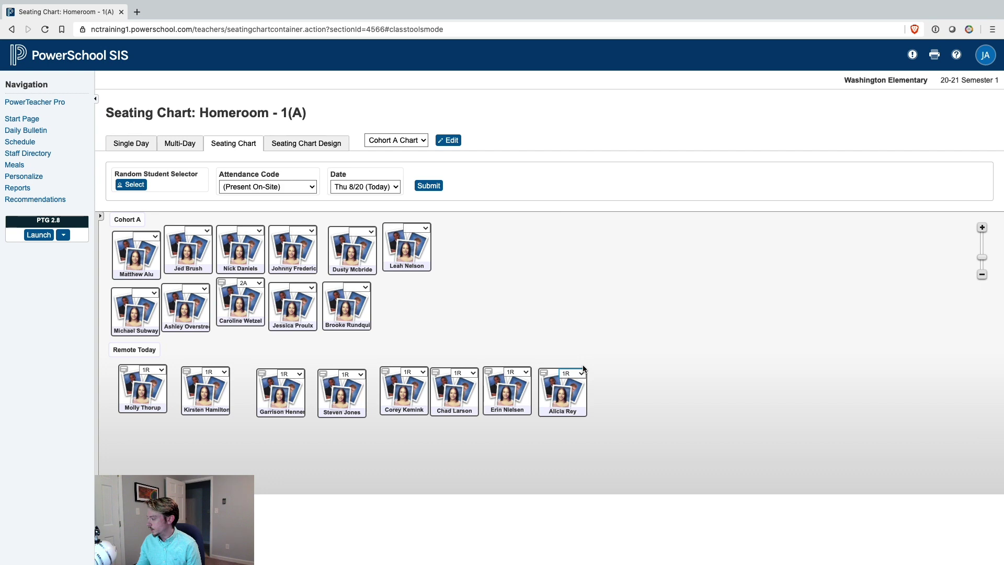
pyautogui.click(429, 187)
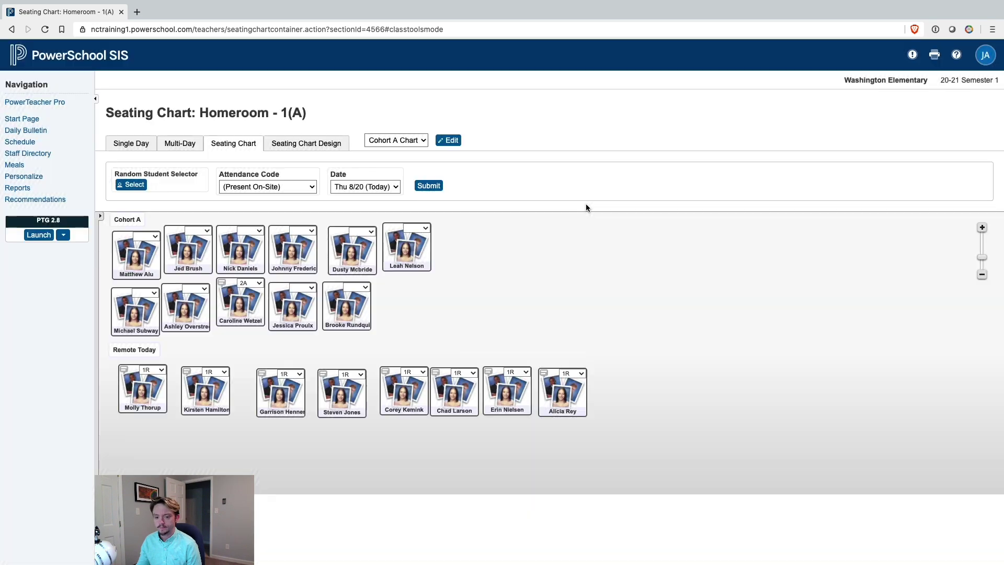